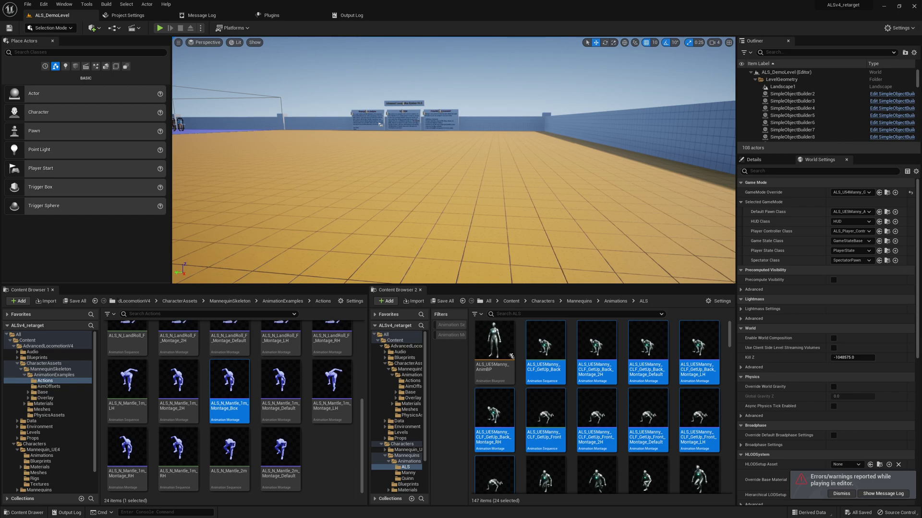
# Snap the ALS_UE5Manny_AnimBP window to the right half with its 'roll' class defaults visible
pyautogui.moveTo(763, 103); pyautogui.dragTo(608, 48)
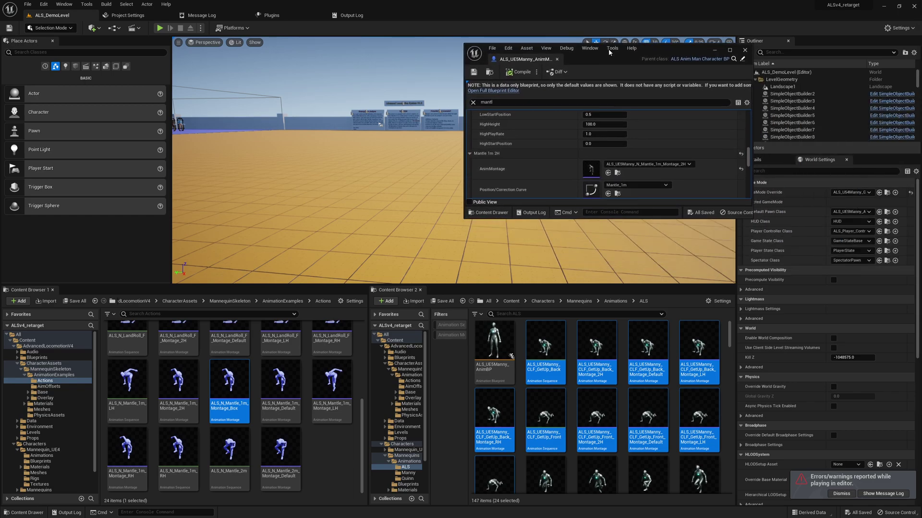
pyautogui.press('super+Right')
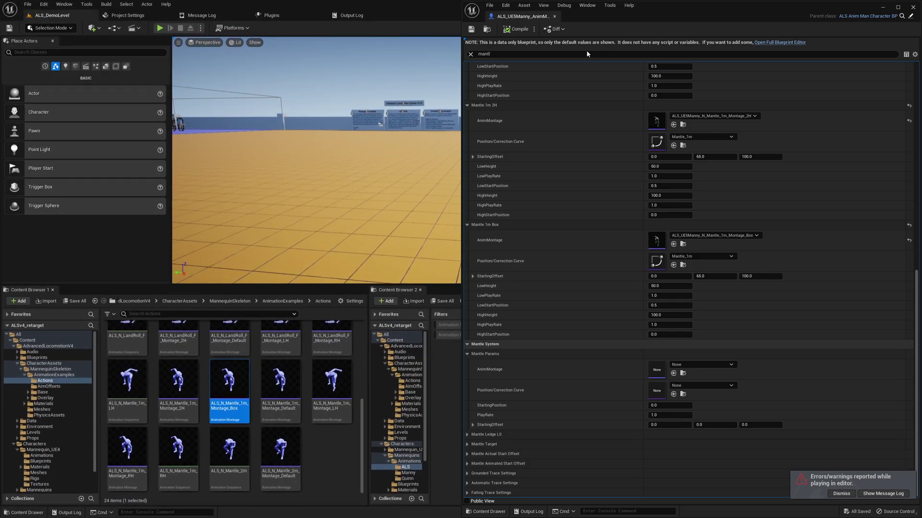
pyautogui.click(586, 52)
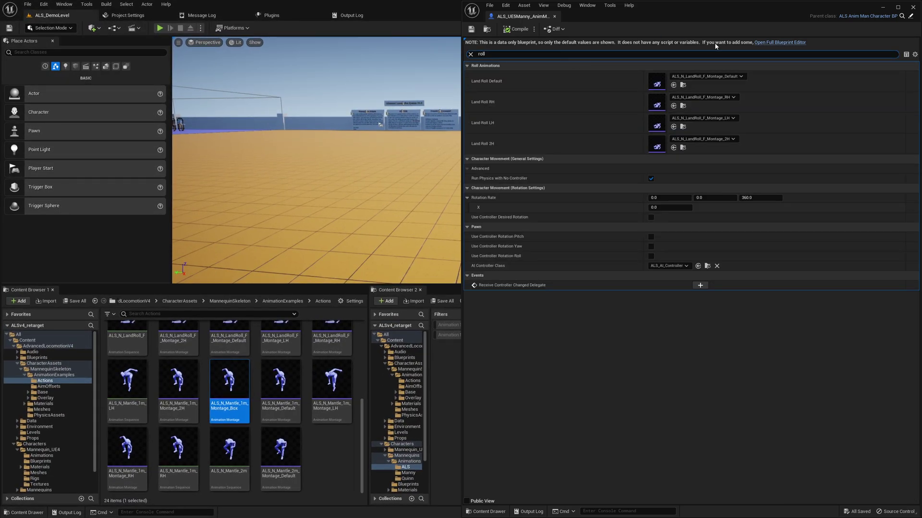
pyautogui.doubleClick(658, 9)
pyautogui.click(511, 356)
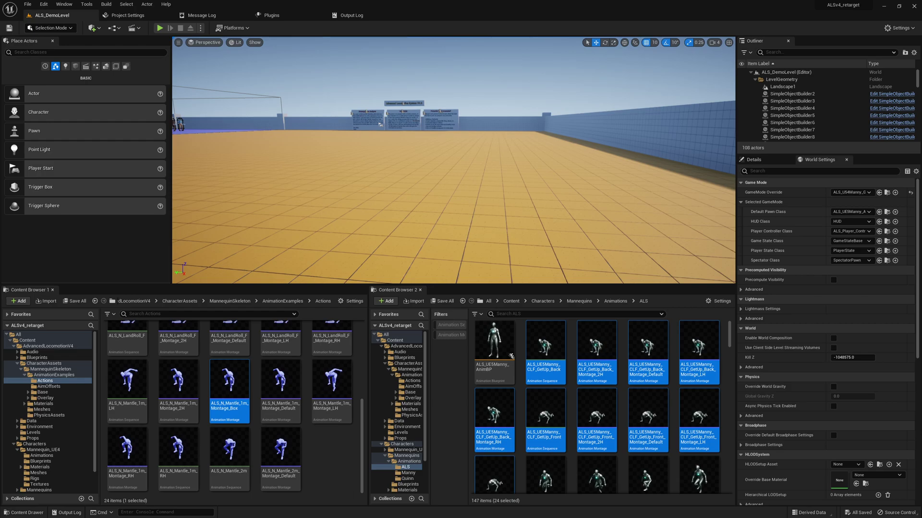
pyautogui.doubleClick(511, 357)
# Tile the editors side by side and set Land Roll Default to the UE5Manny Default roll montage
pyautogui.press('super+Right')
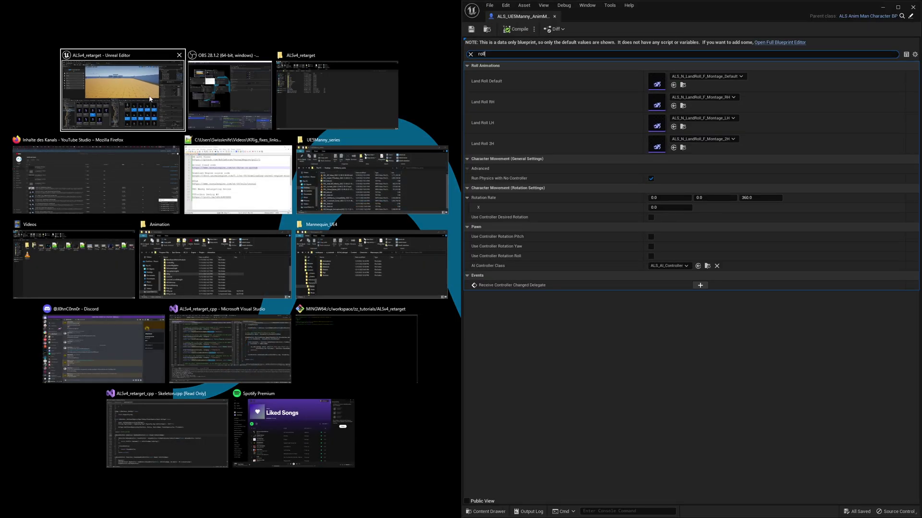
pyautogui.click(122, 95)
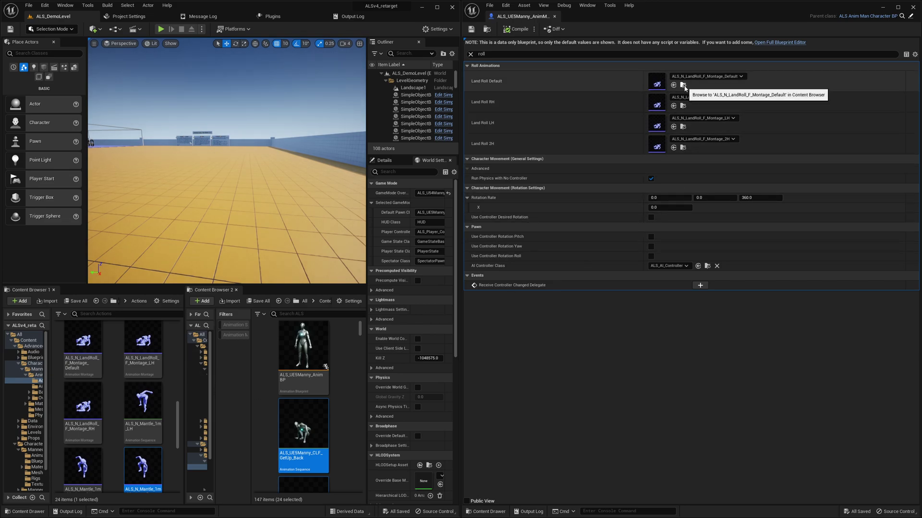
pyautogui.click(683, 85)
pyautogui.press('F2')
pyautogui.press('Escape')
pyautogui.click(693, 77)
pyautogui.write('ALS_N_LandRoll_F_Montage_Default')
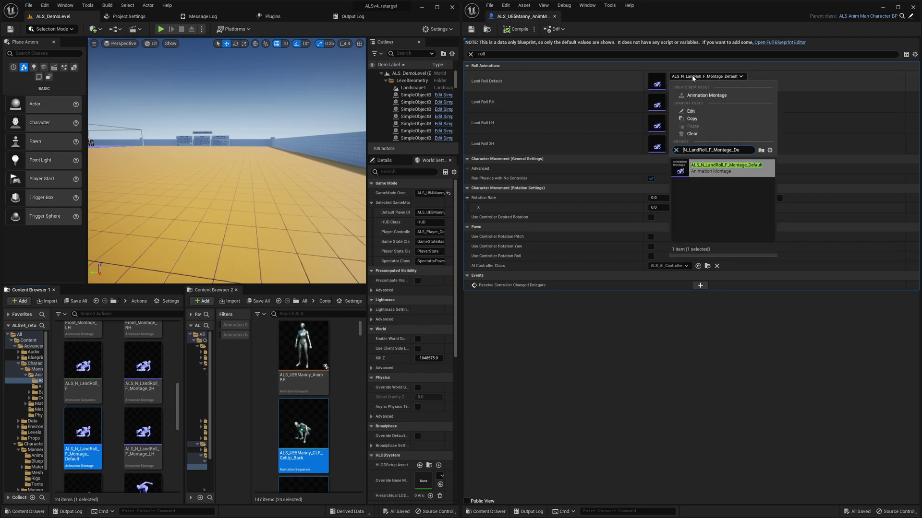
pyautogui.click(725, 185)
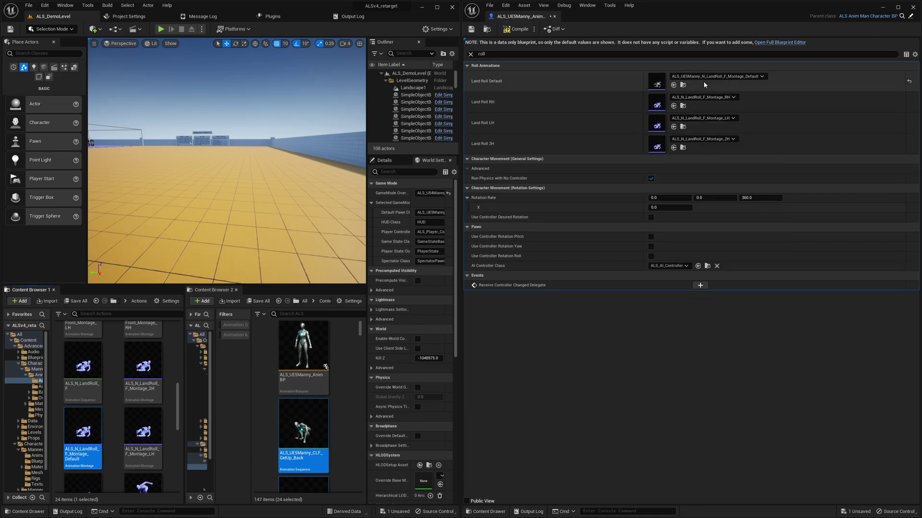
# Set Land Roll RH to the ALS_UE5Manny_N_LandRoll_F_Montage RH montage
pyautogui.click(704, 98)
pyautogui.click(705, 99)
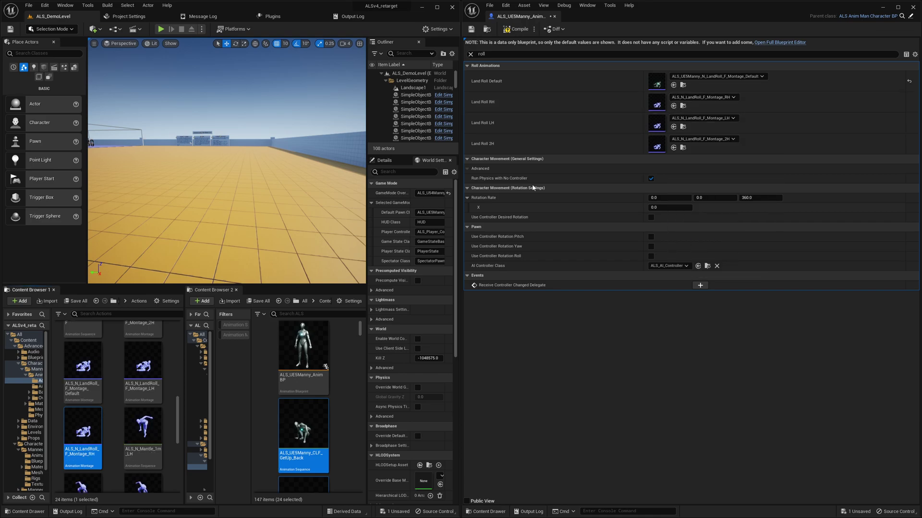
pyautogui.click(93, 420)
pyautogui.hotkey('ctrl', 'd')
pyautogui.press('Return')
pyautogui.click(704, 97)
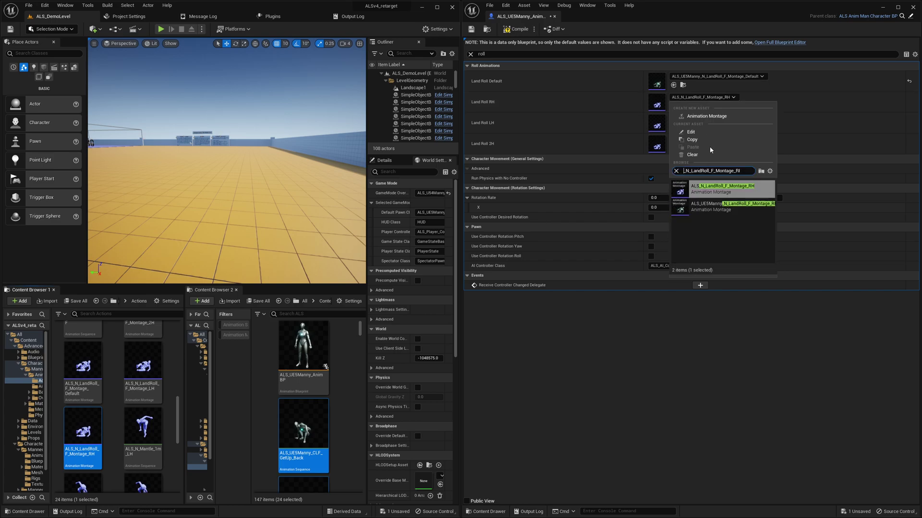
pyautogui.click(720, 206)
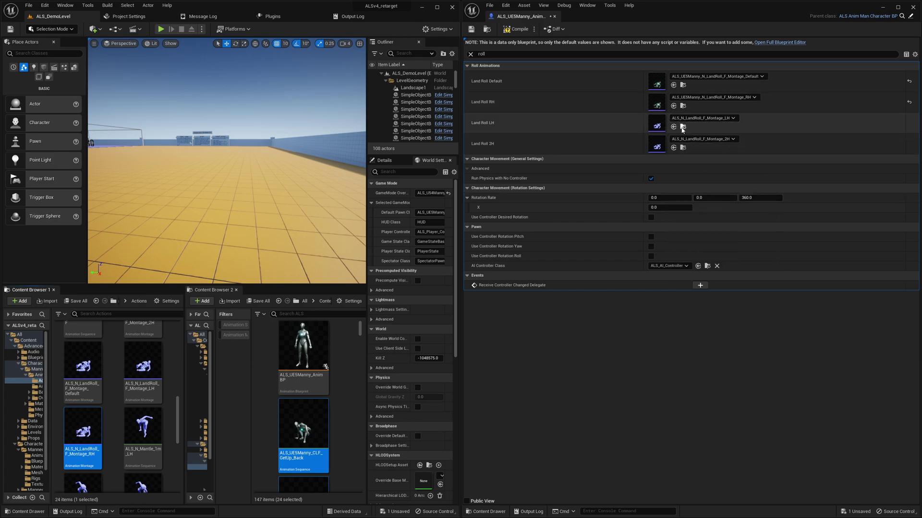
# Set Land Roll LH to the ALS_UE5Manny_N_LandRoll_F_Montage LH montage
pyautogui.click(683, 127)
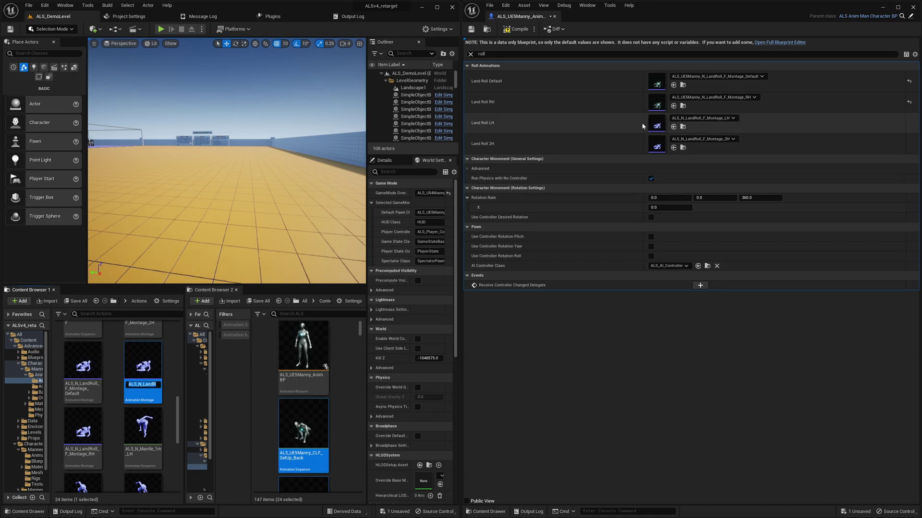
pyautogui.click(704, 119)
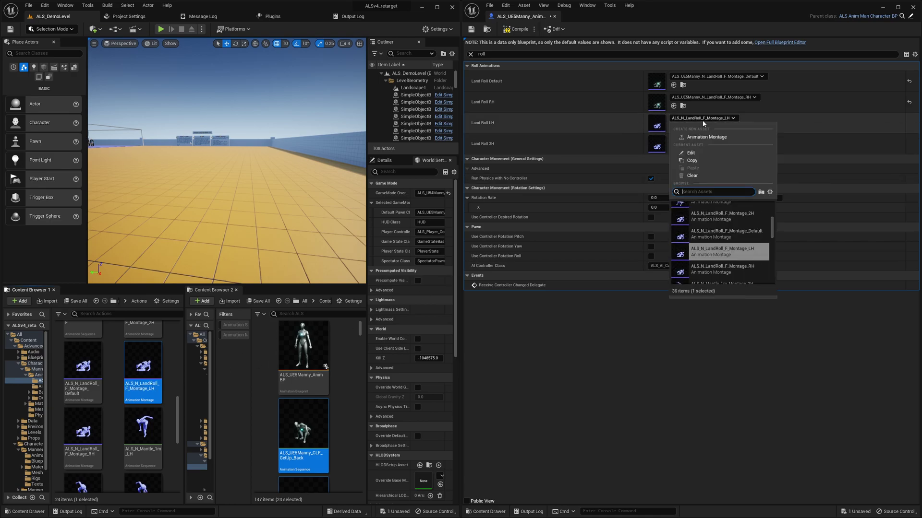
pyautogui.write('ALS_N_LandRoll_F_Montage_LH')
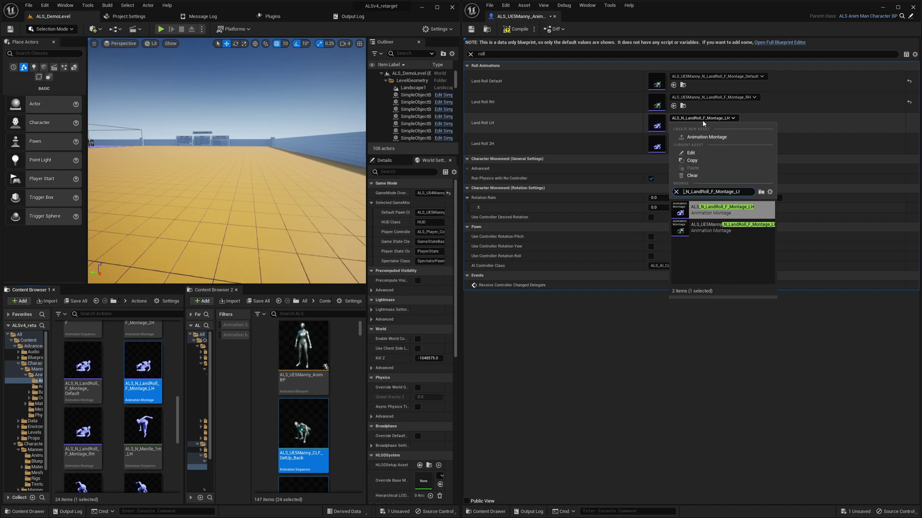
pyautogui.click(725, 227)
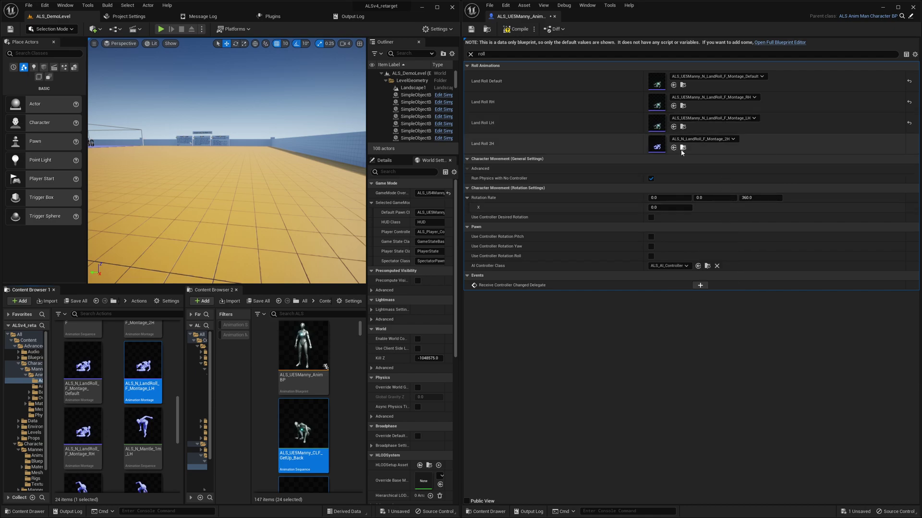
# Set Land Roll 2H to the UE5Manny 2H roll montage and compile the blueprint
pyautogui.click(683, 147)
pyautogui.click(135, 431)
pyautogui.hotkey('ctrl', 'c')
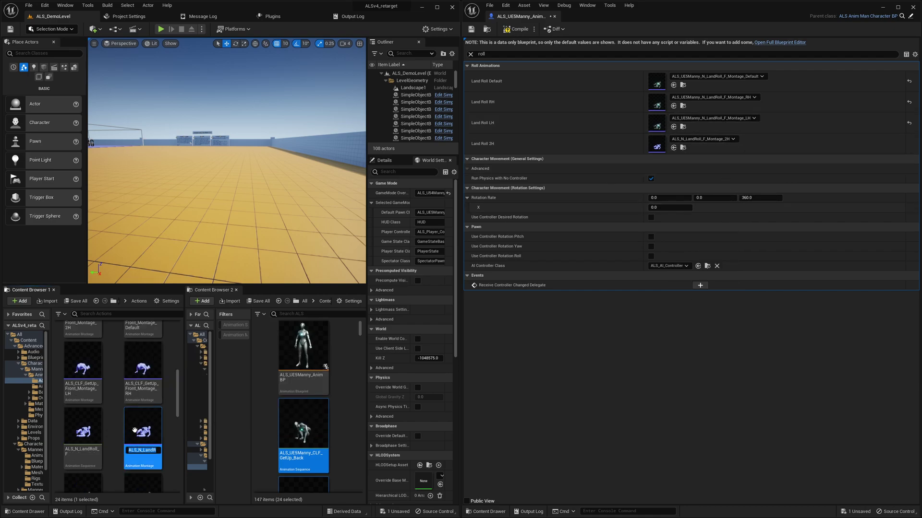
pyautogui.click(700, 139)
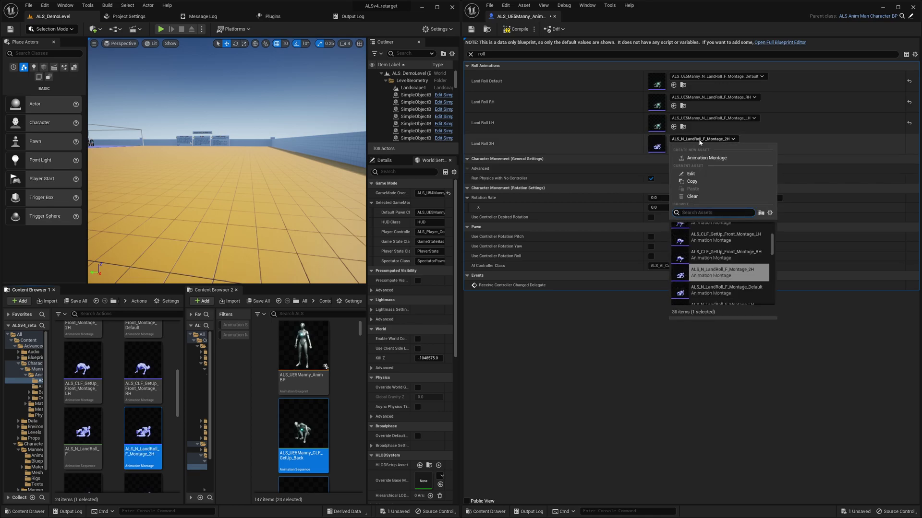
pyautogui.hotkey('ctrl', 'v')
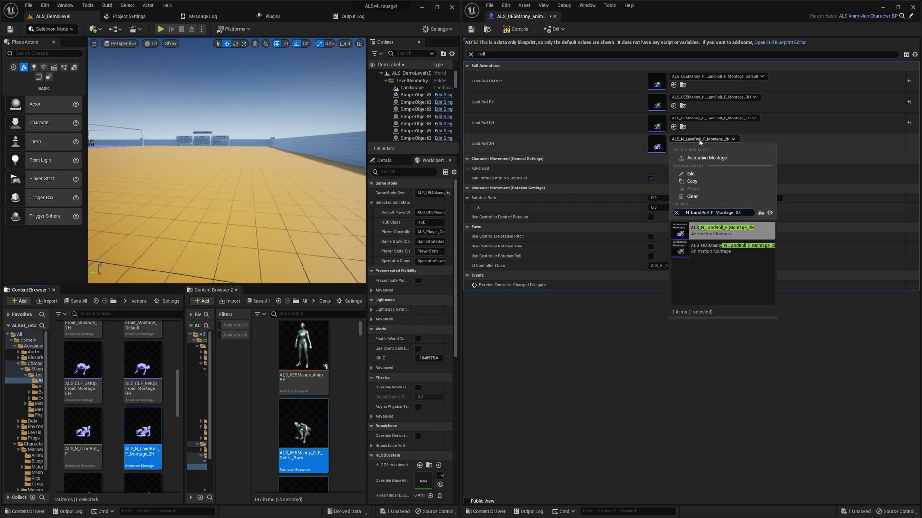
pyautogui.click(732, 249)
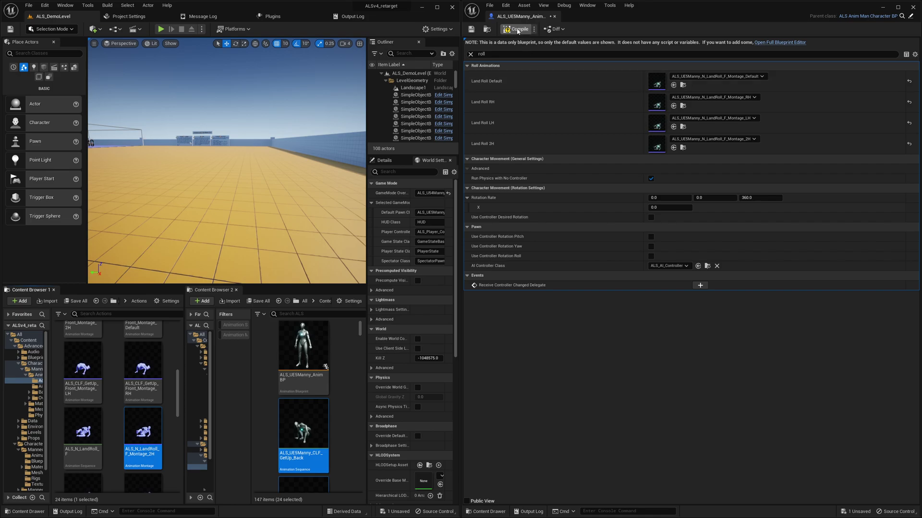
pyautogui.click(517, 29)
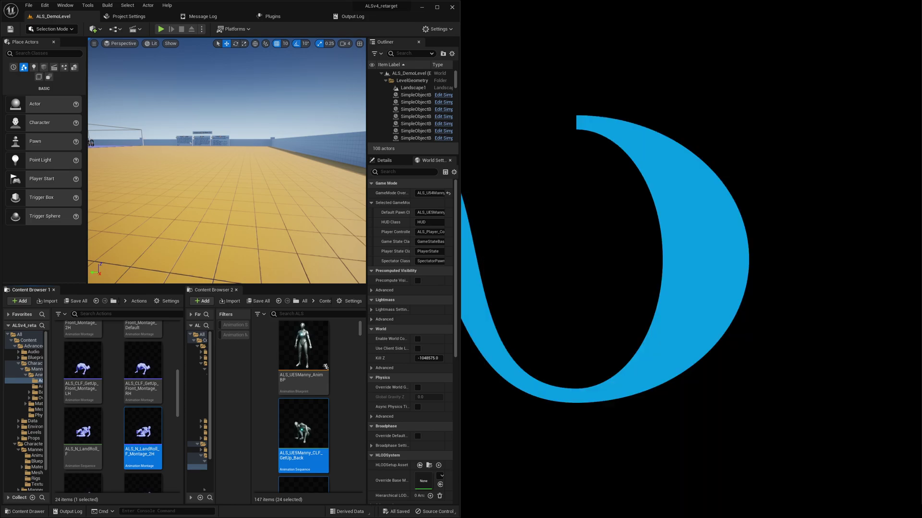
# Maximize the editor, play and roll the character, stop, and dismiss the errors notice
pyautogui.click(444, 8)
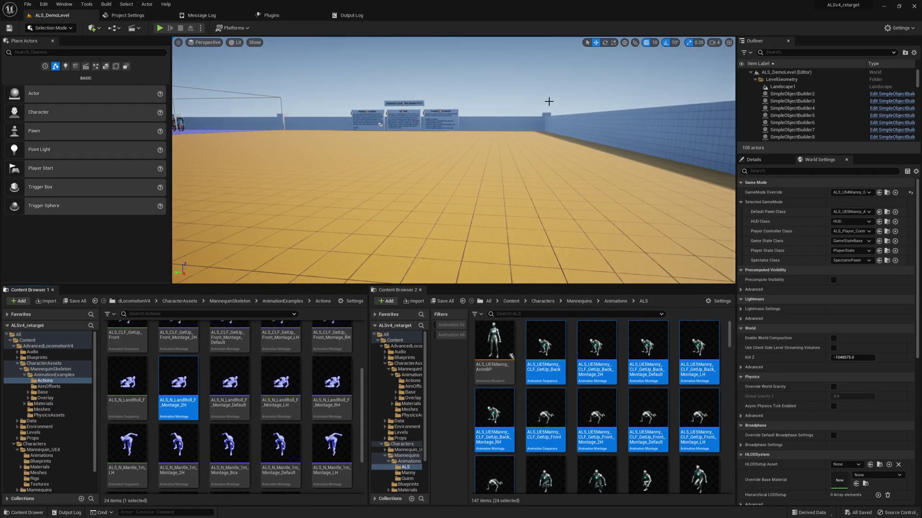
pyautogui.hotkey('alt', 'p')
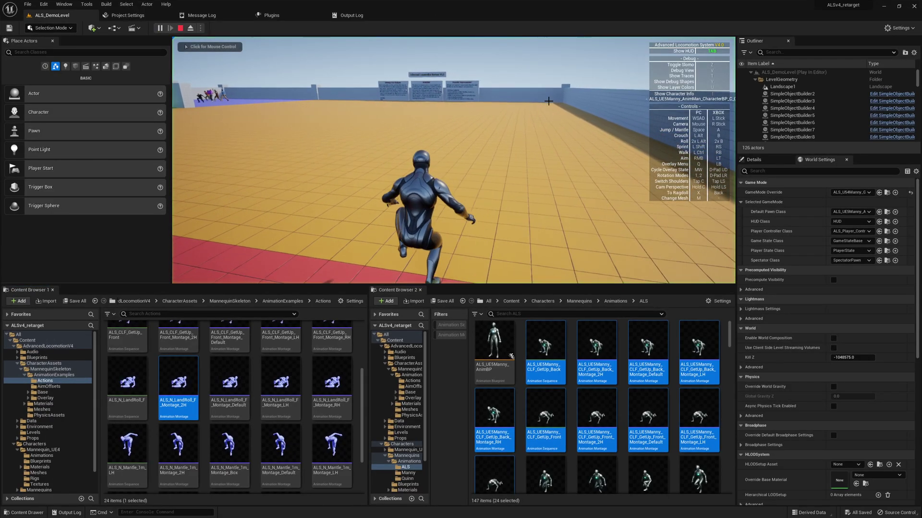
pyautogui.press('w')
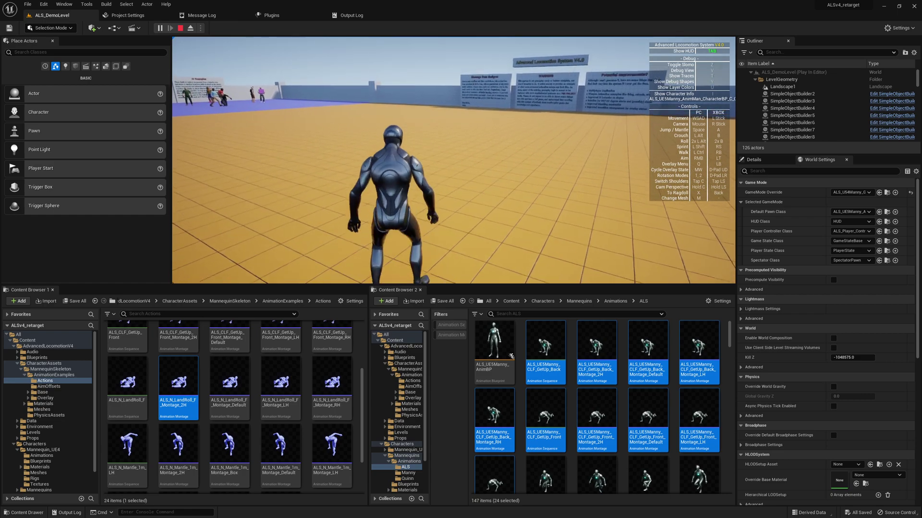
pyautogui.press('Escape')
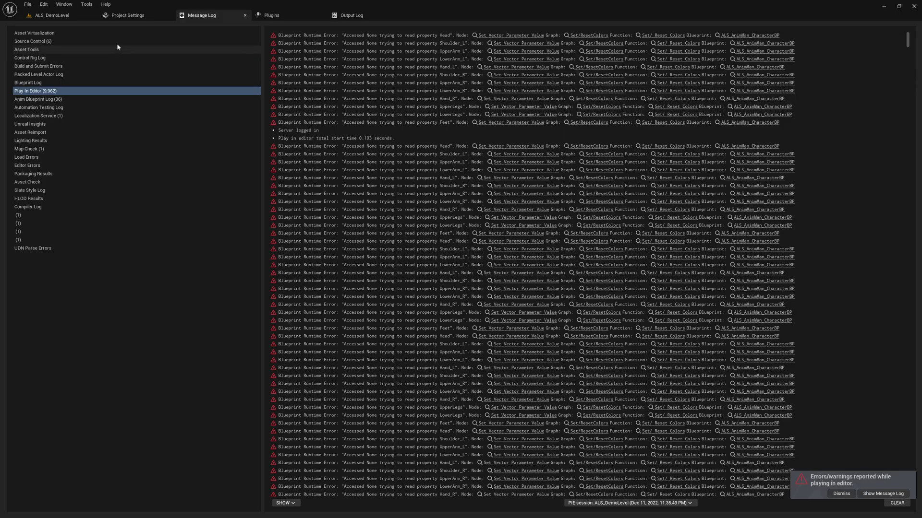
pyautogui.click(59, 15)
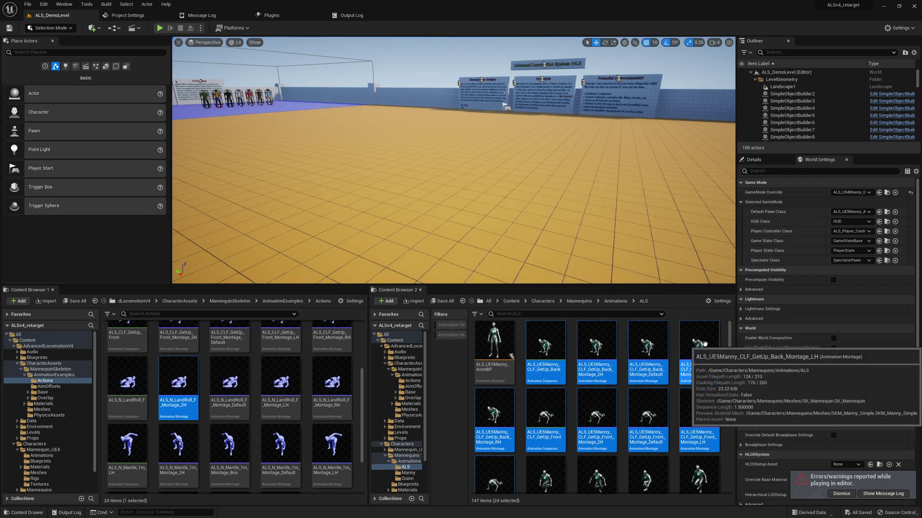
pyautogui.click(839, 494)
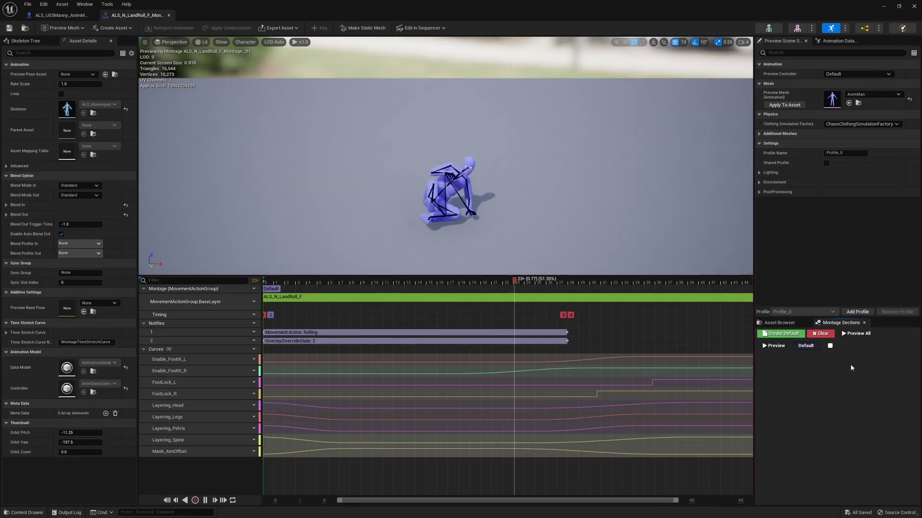
# Search the Asset Browser for 'roll', disable the Additive Animations filter, and open ALS_N_LandRoll_F
pyautogui.click(778, 323)
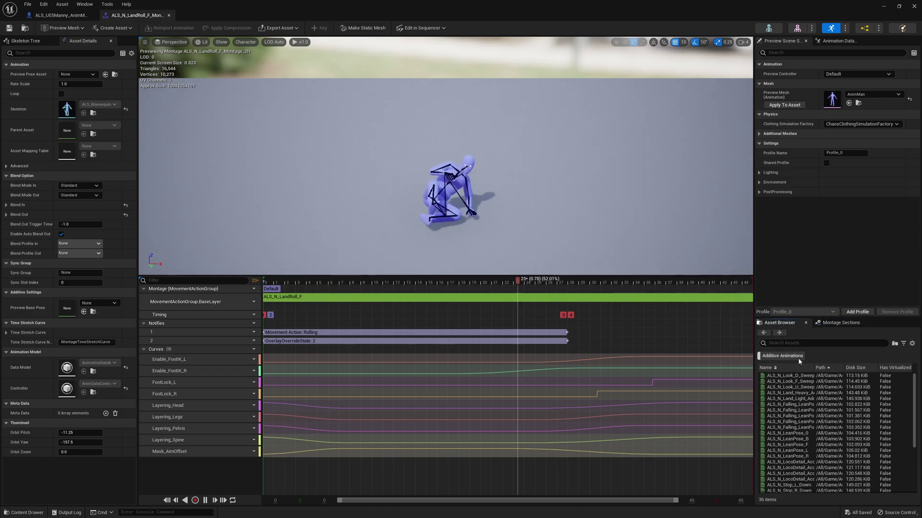
pyautogui.click(904, 345)
pyautogui.moveTo(895, 406)
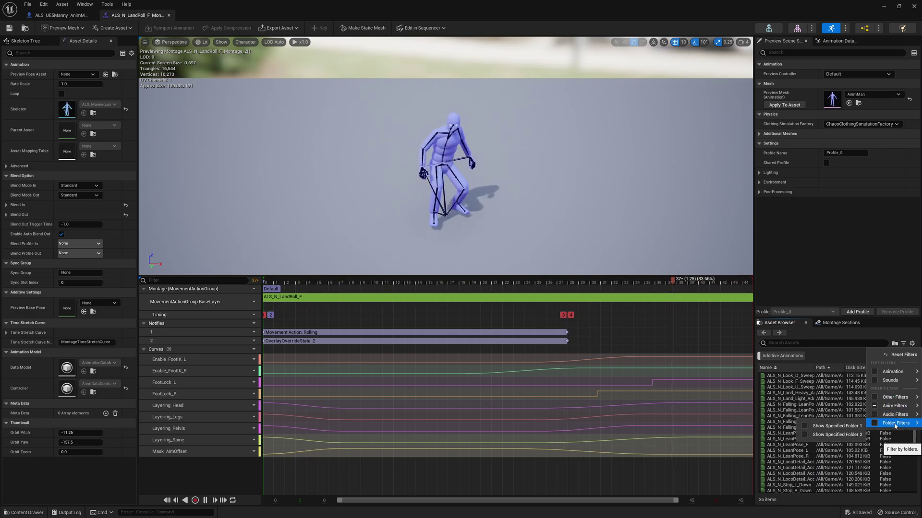
pyautogui.moveTo(890, 377)
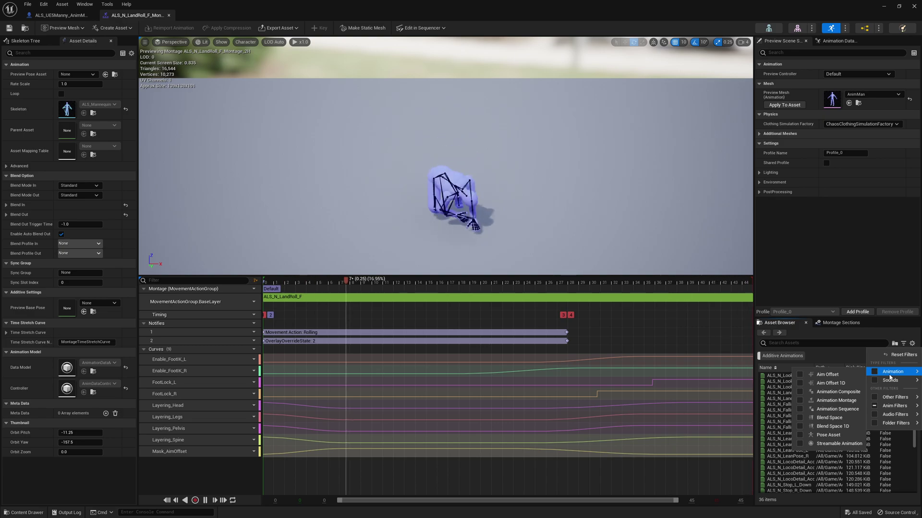
pyautogui.click(836, 352)
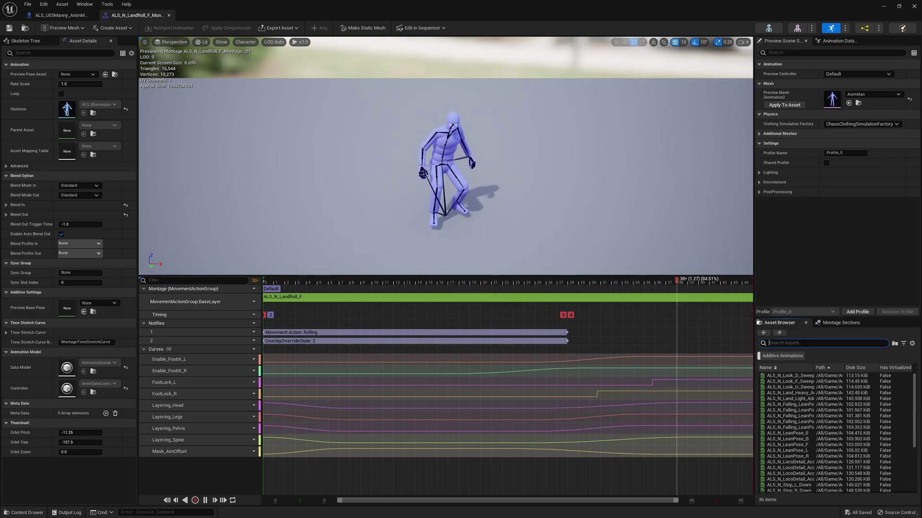
pyautogui.write('rool')
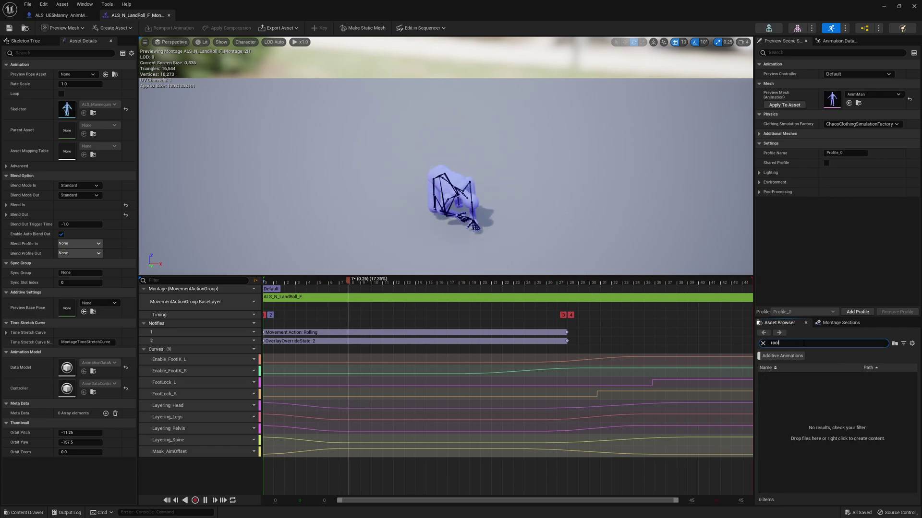
pyautogui.press('BackSpace')
pyautogui.press('BackSpace')
pyautogui.write('ll')
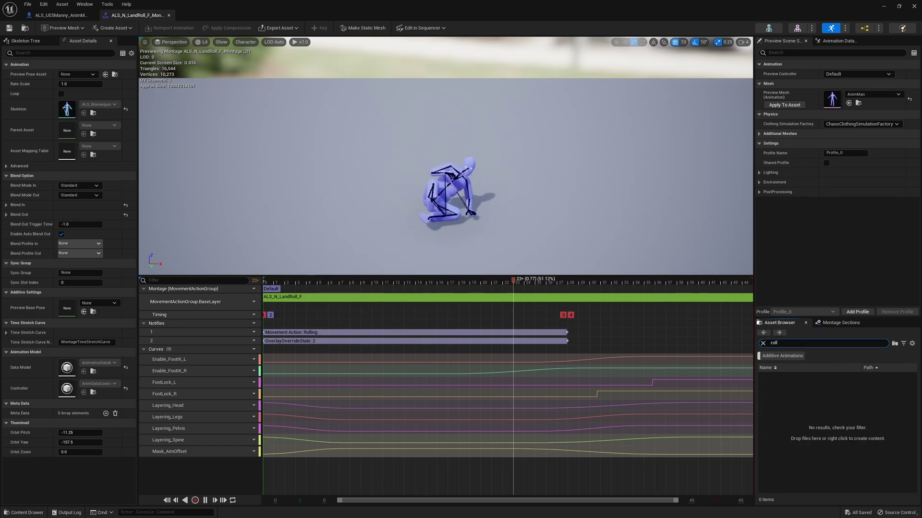
pyautogui.click(769, 355)
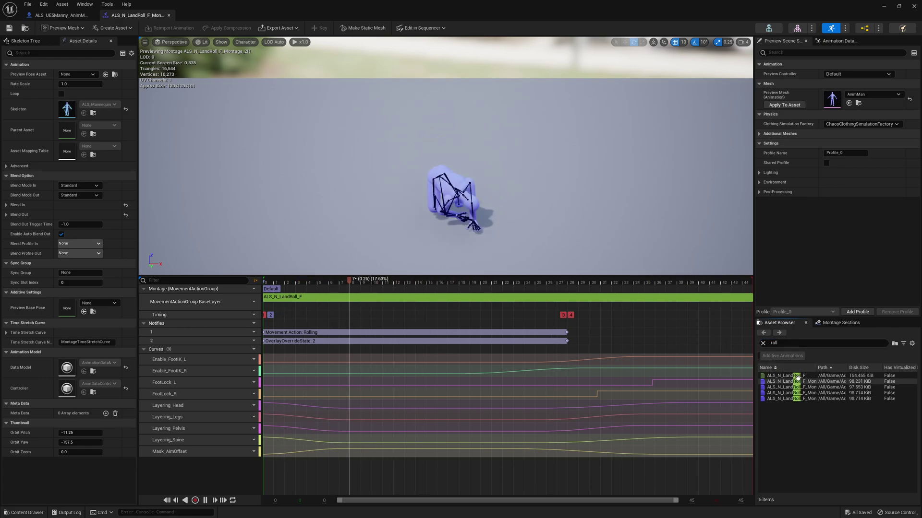
pyautogui.doubleClick(796, 376)
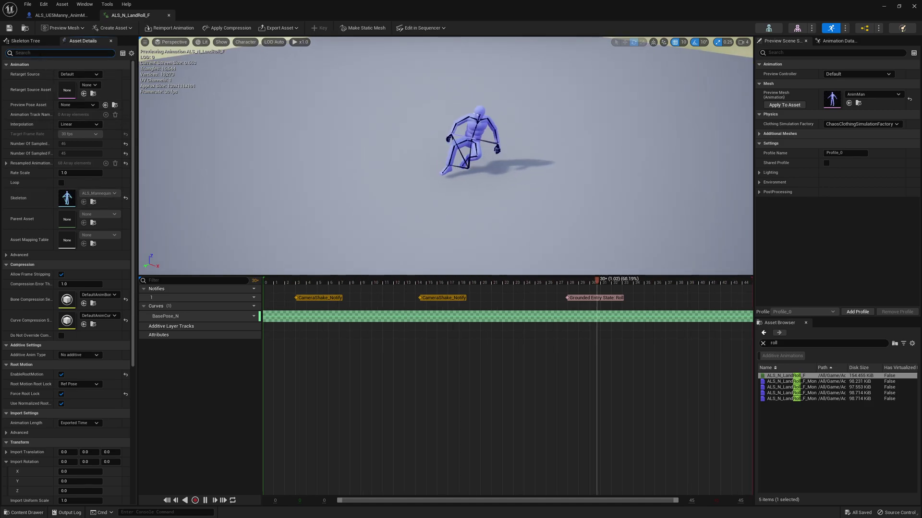
# Filter Asset Details to 'root' and toggle the Root Motion options to compare the preview
pyautogui.click(58, 52)
pyautogui.write('root')
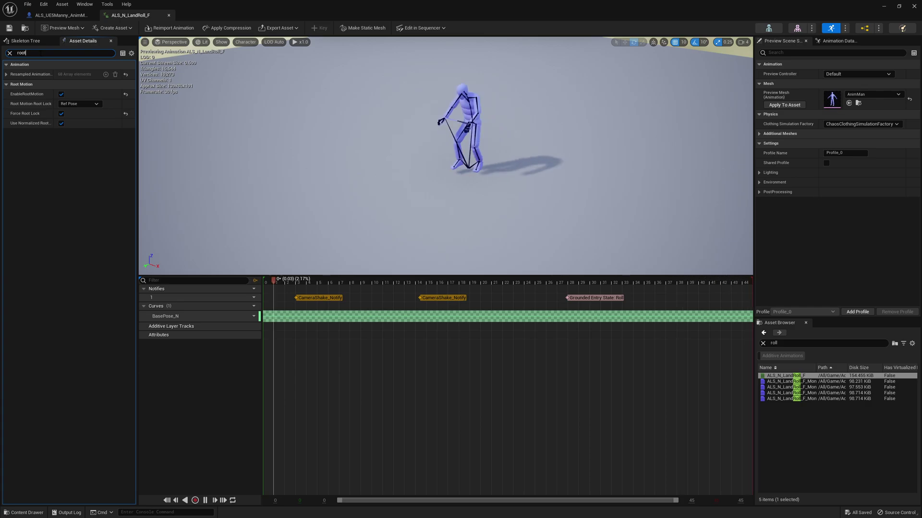
pyautogui.click(61, 95)
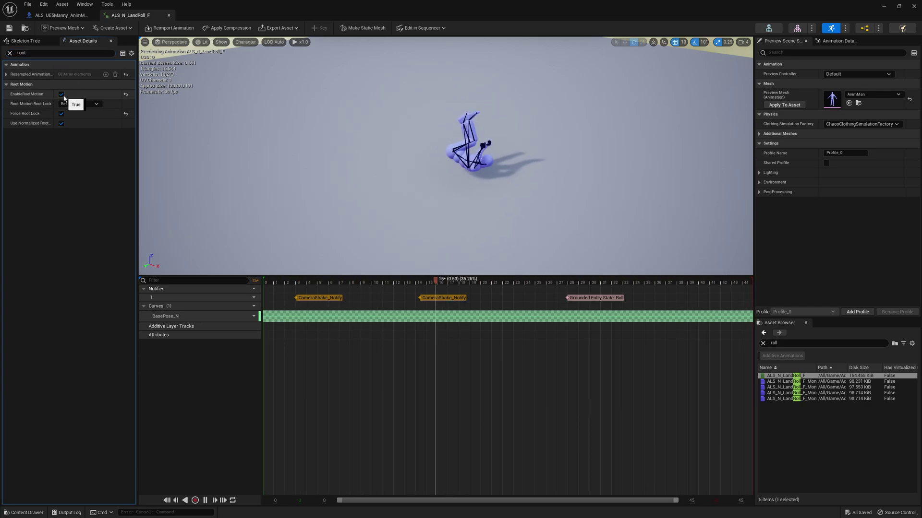
pyautogui.click(63, 95)
pyautogui.click(61, 113)
pyautogui.click(61, 94)
pyautogui.click(61, 123)
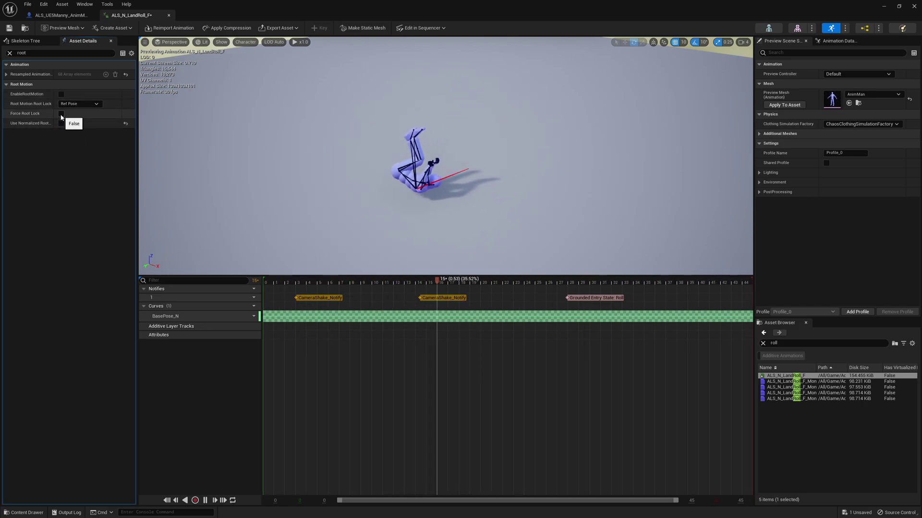
pyautogui.click(61, 115)
pyautogui.click(61, 95)
pyautogui.click(61, 123)
pyautogui.click(61, 114)
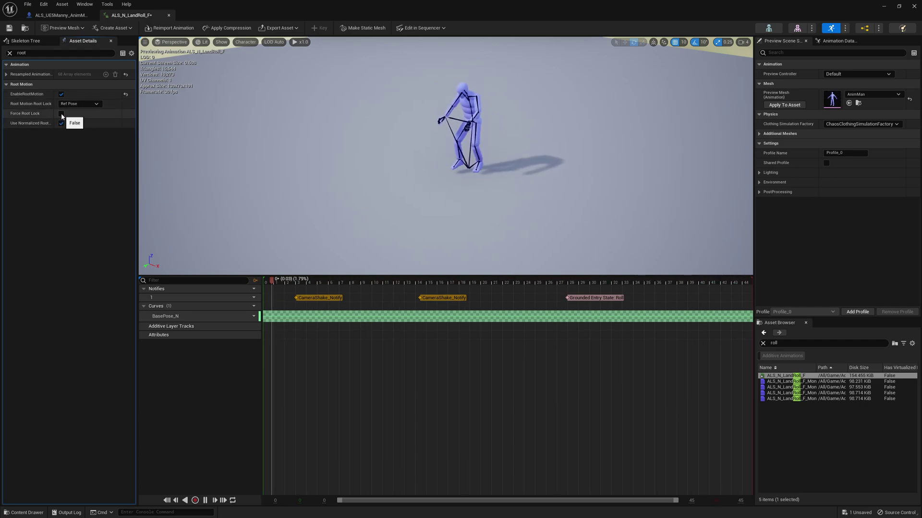
pyautogui.click(61, 95)
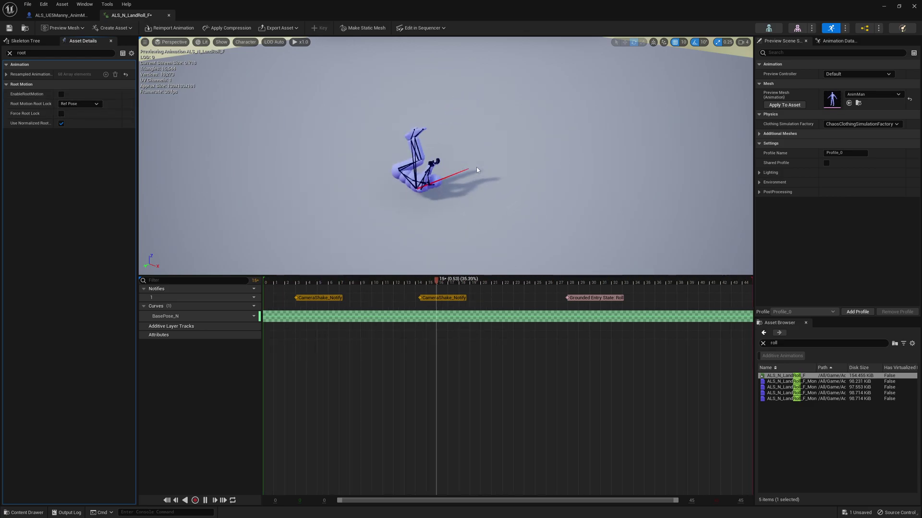
# Enable Root Motion with Force Root Lock, save ALS_N_LandRoll_F, and close its editor
pyautogui.click(61, 94)
pyautogui.click(61, 114)
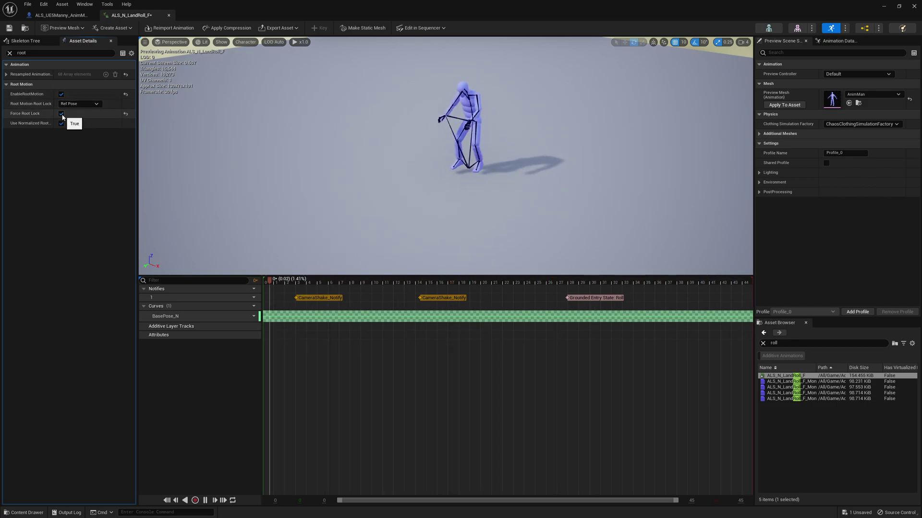
pyautogui.hotkey('ctrl', 's')
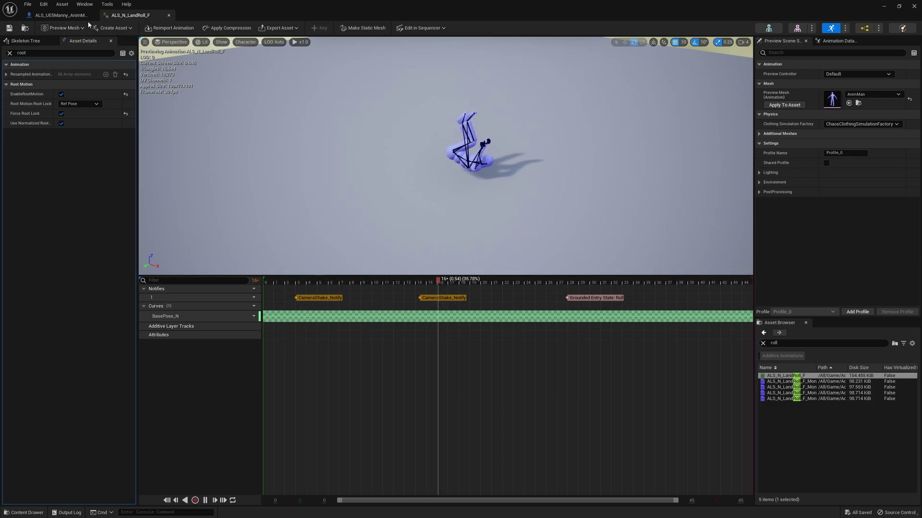
pyautogui.middleClick(118, 16)
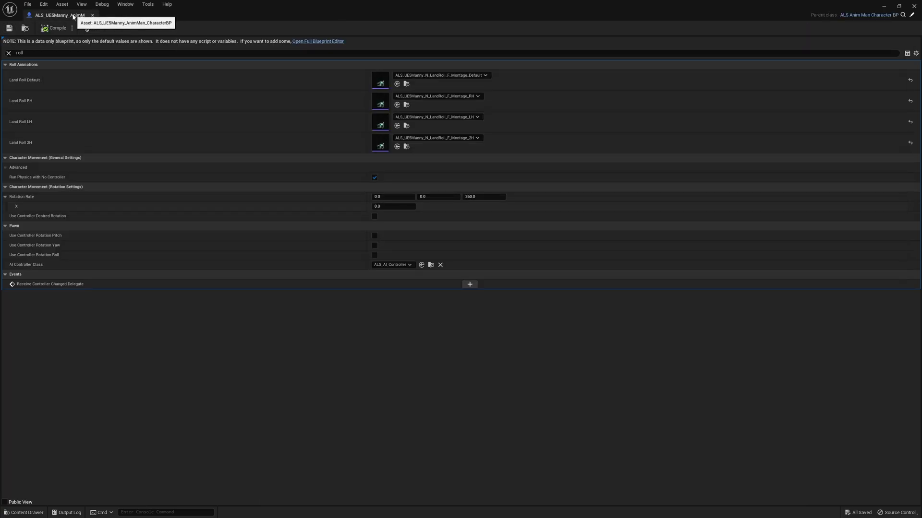
# Close the anim blueprint and open RTG_UE4Manny_UE5Manny from Characters/Mannequin_UE4/Rigs
pyautogui.middleClick(73, 18)
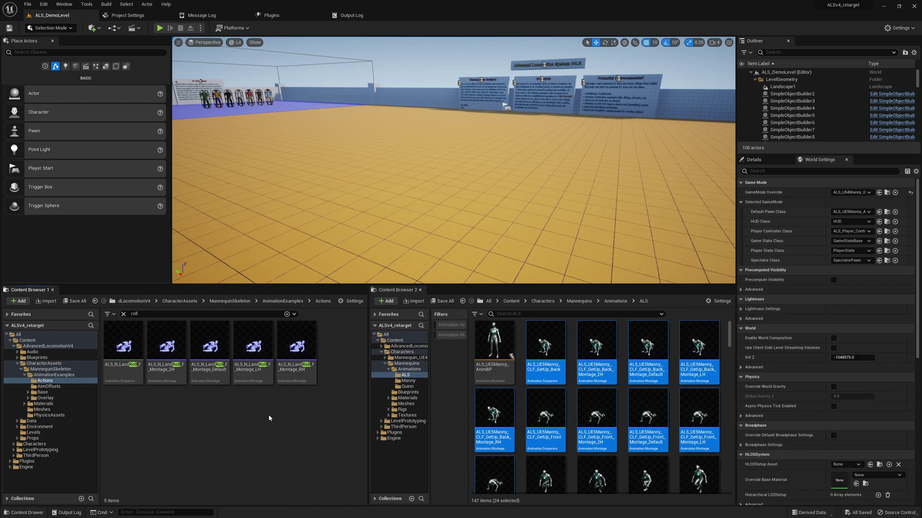
pyautogui.click(542, 301)
pyautogui.doubleClick(489, 342)
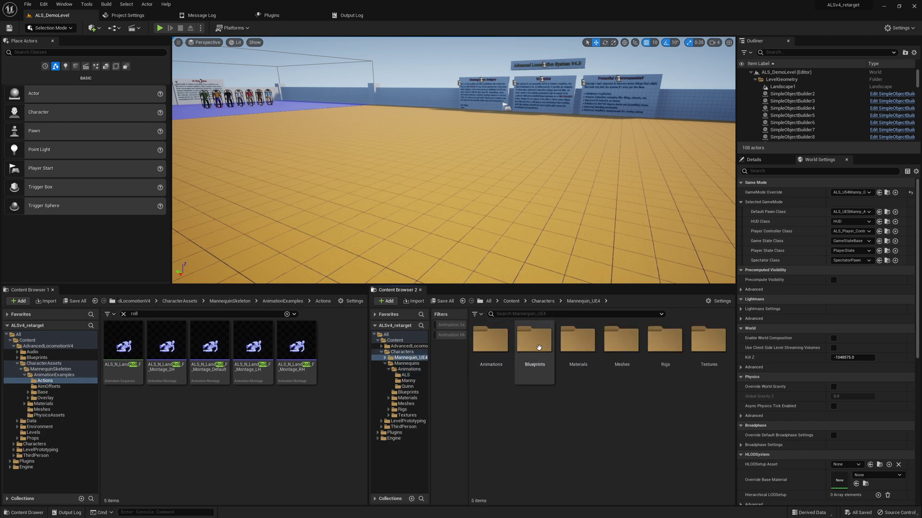
pyautogui.doubleClick(663, 342)
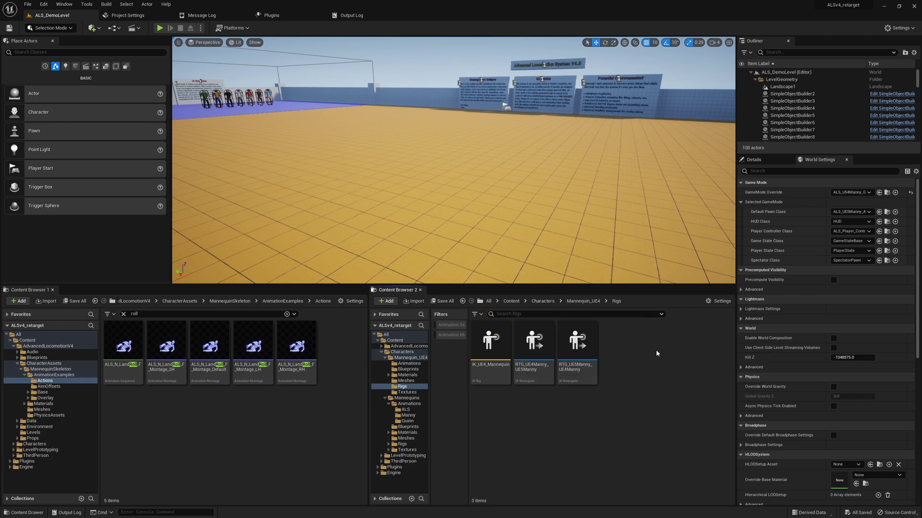
pyautogui.doubleClick(534, 341)
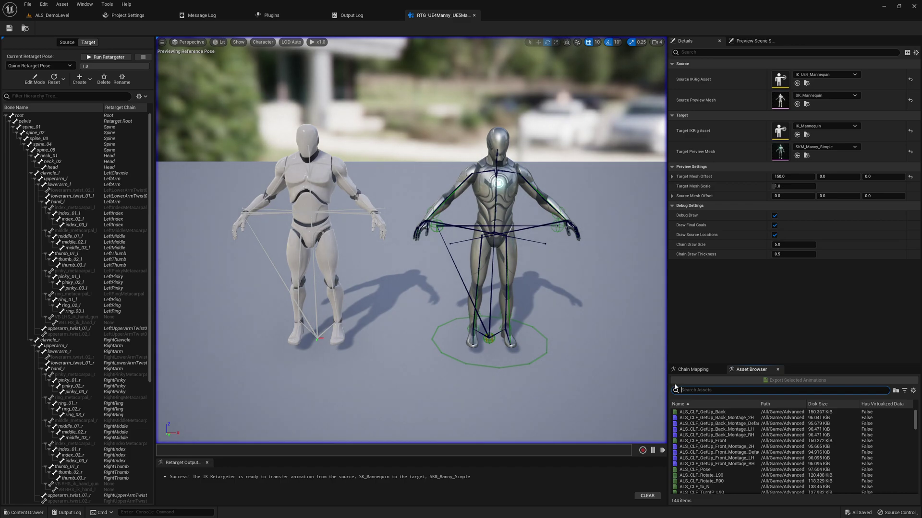
# Inspect the Root chain's Translation Mode options under Chain Mapping
pyautogui.click(693, 369)
pyautogui.click(721, 411)
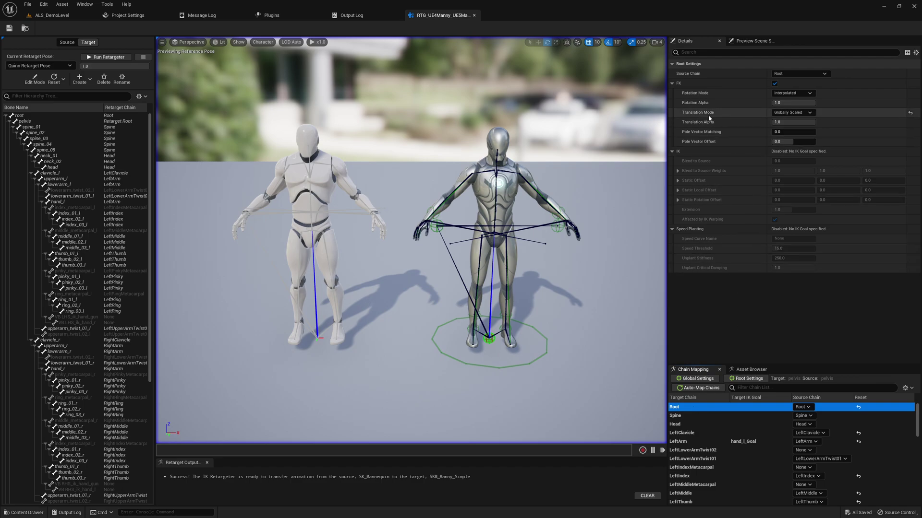
pyautogui.click(784, 114)
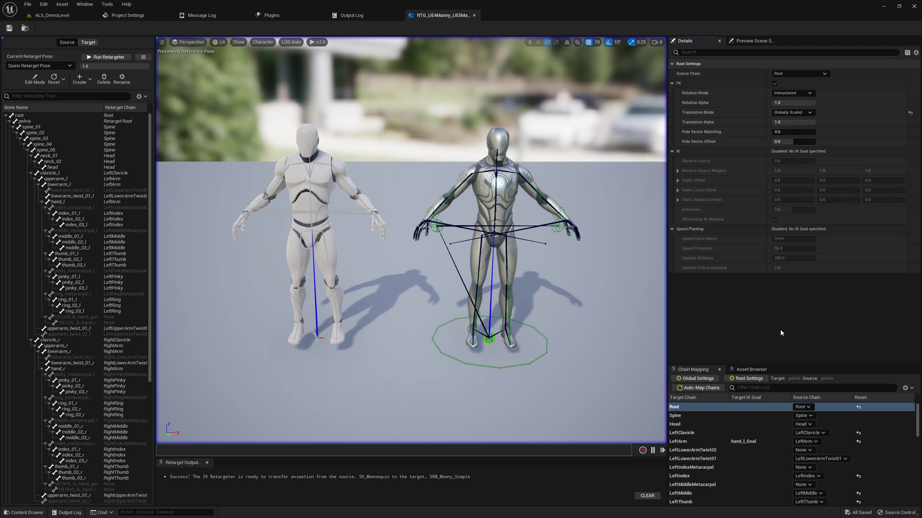
# Preview ALS_N_LandRoll_F on both mannequins via a 'roll' search, then return to ALS_DemoLevel
pyautogui.click(749, 369)
pyautogui.click(696, 387)
pyautogui.write('roll')
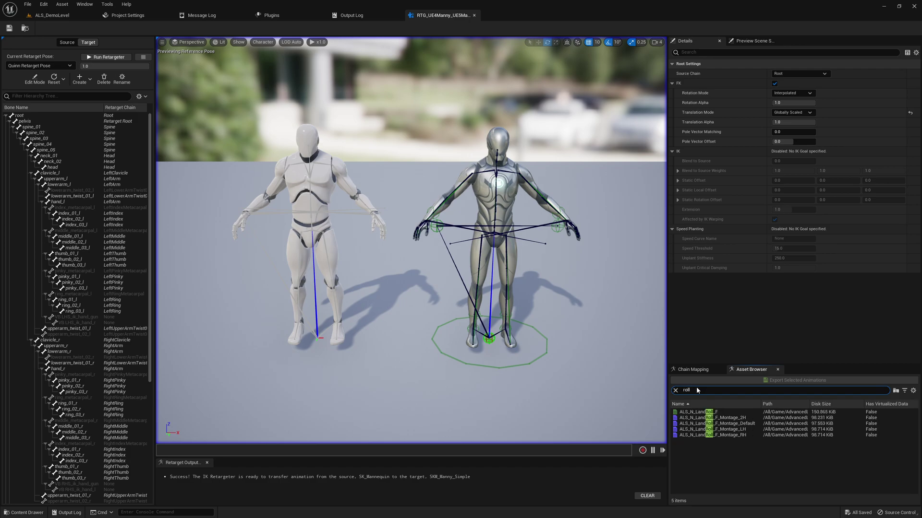
pyautogui.click(701, 412)
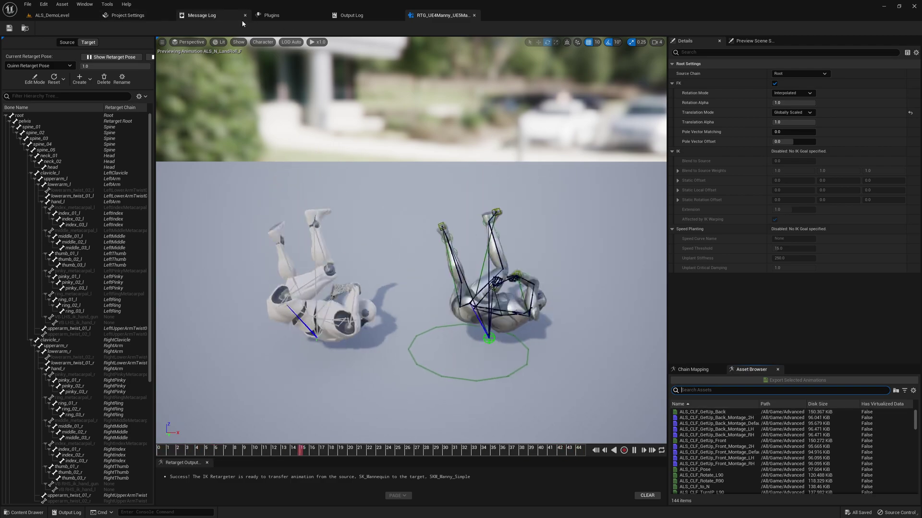
pyautogui.click(58, 19)
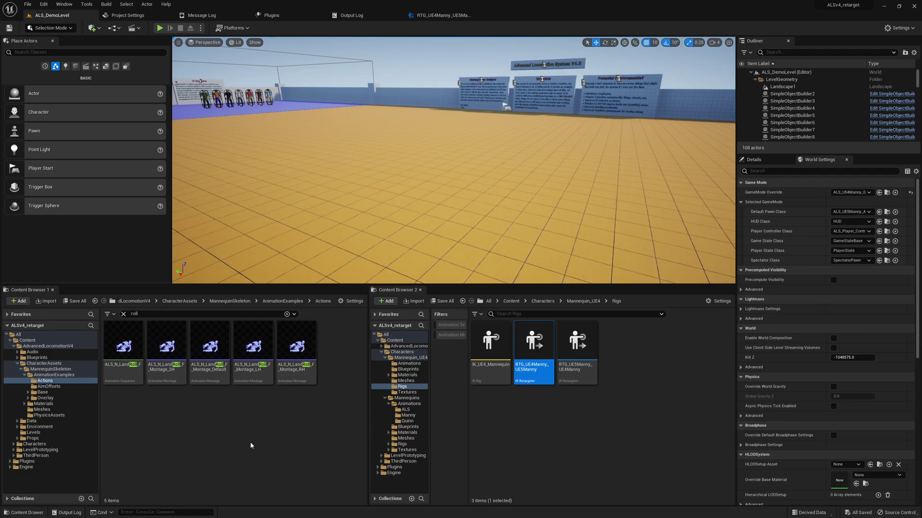
# In ALS_N_LandRoll_F, swap Force Root Lock for Use Normalized Root and save
pyautogui.doubleClick(123, 344)
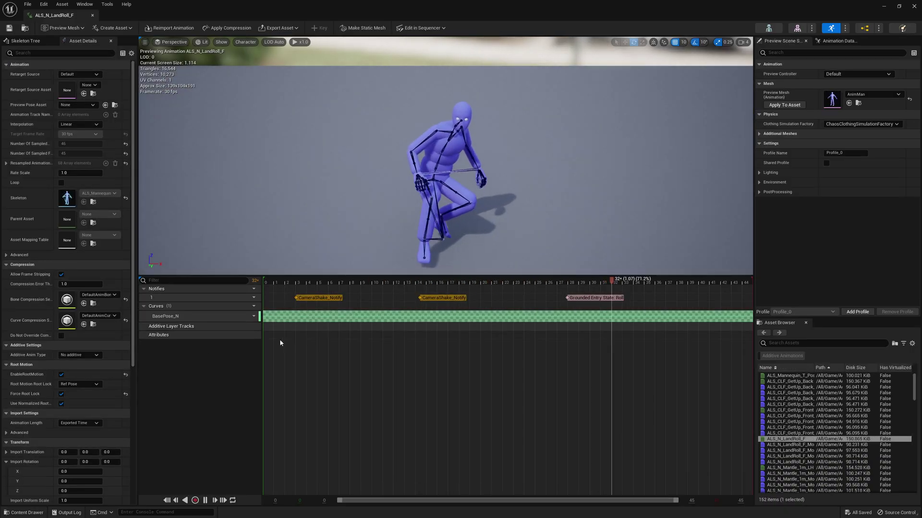
pyautogui.click(58, 53)
pyautogui.write('root')
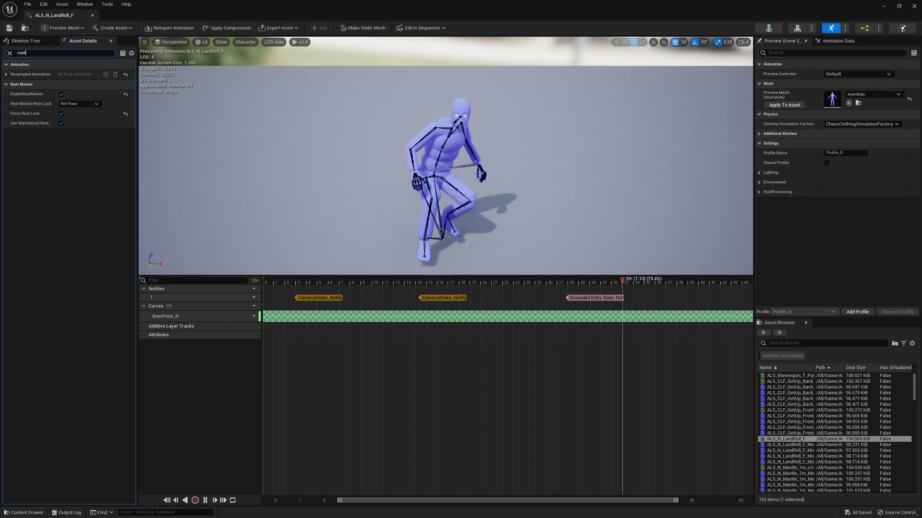
pyautogui.click(61, 124)
pyautogui.click(61, 113)
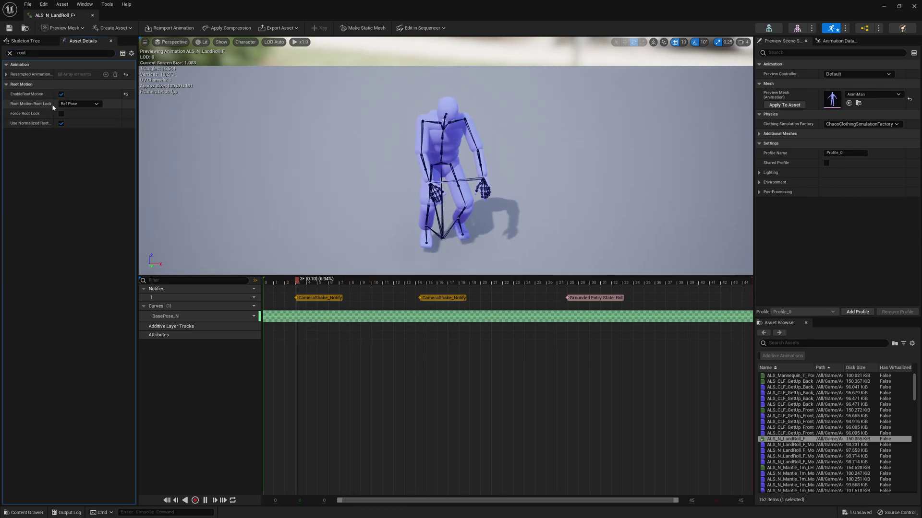
pyautogui.click(9, 28)
# Close the roll editor and select ALS_N_LandRoll_F in the retargeter's 'roll' search
pyautogui.click(93, 15)
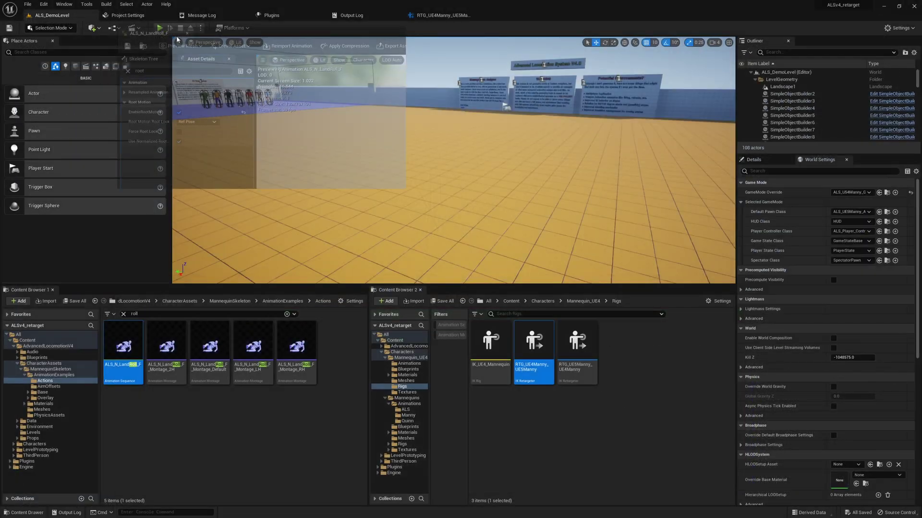
pyautogui.click(448, 16)
pyautogui.click(496, 16)
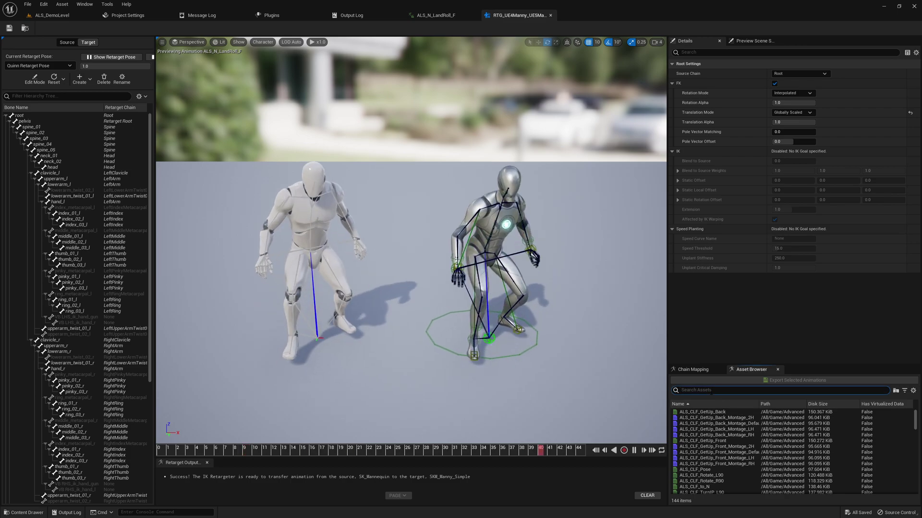
pyautogui.click(720, 390)
pyautogui.write('roll')
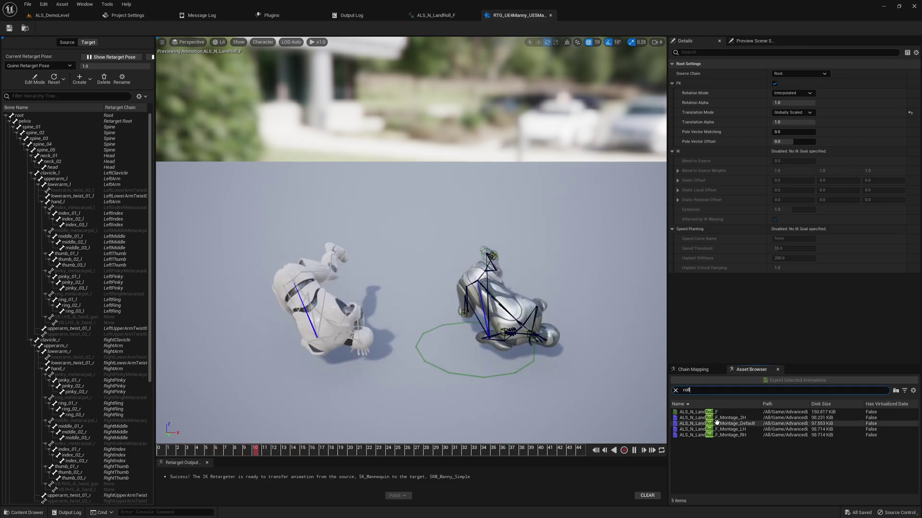
pyautogui.click(705, 412)
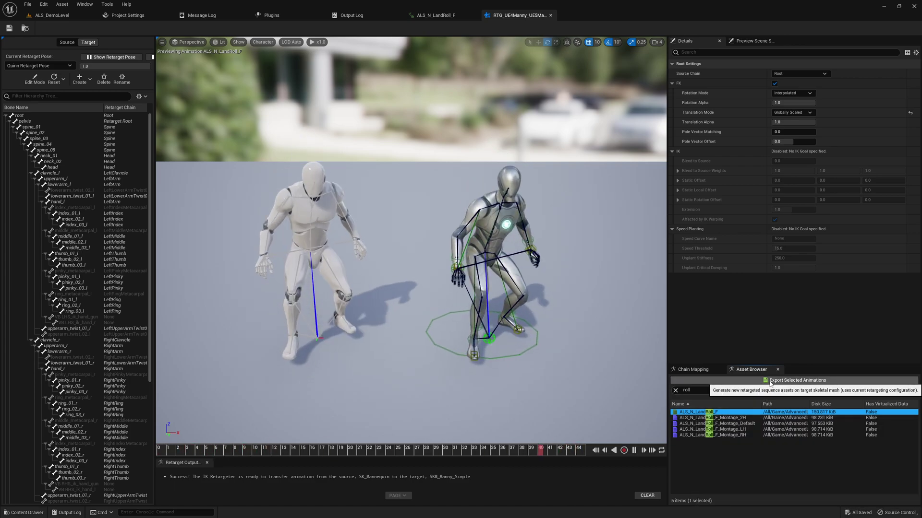
# Batch export the retargeted roll into the Content folder and open the new asset
pyautogui.click(770, 382)
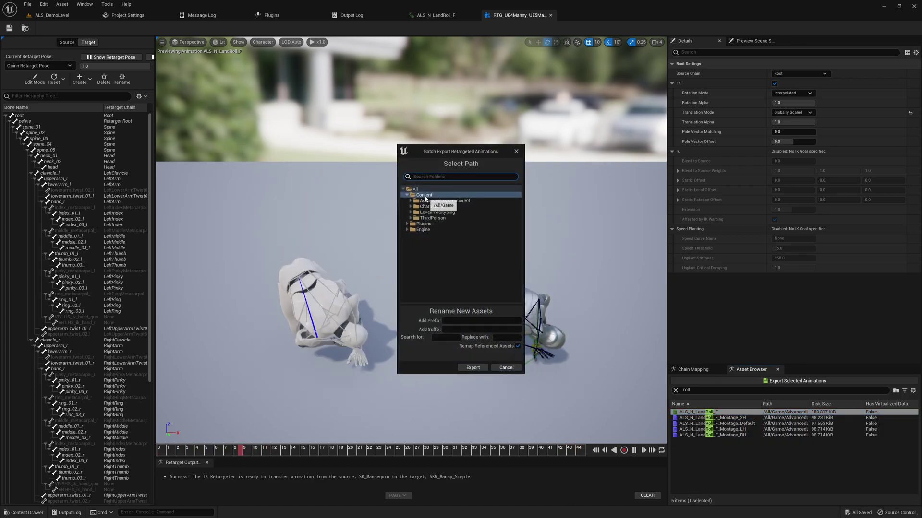
pyautogui.click(473, 368)
pyautogui.doubleClick(290, 333)
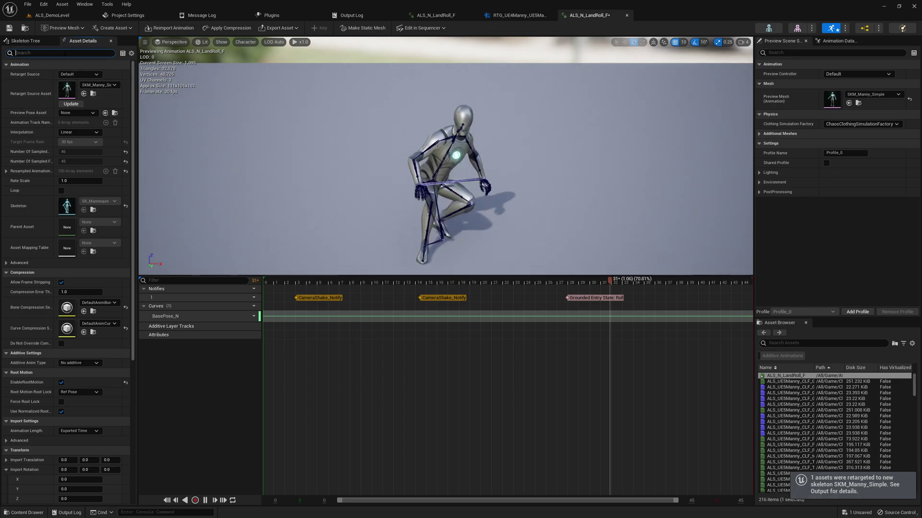
# Filter Asset Details to 'root' and uncheck EnableRootMotion
pyautogui.write('root')
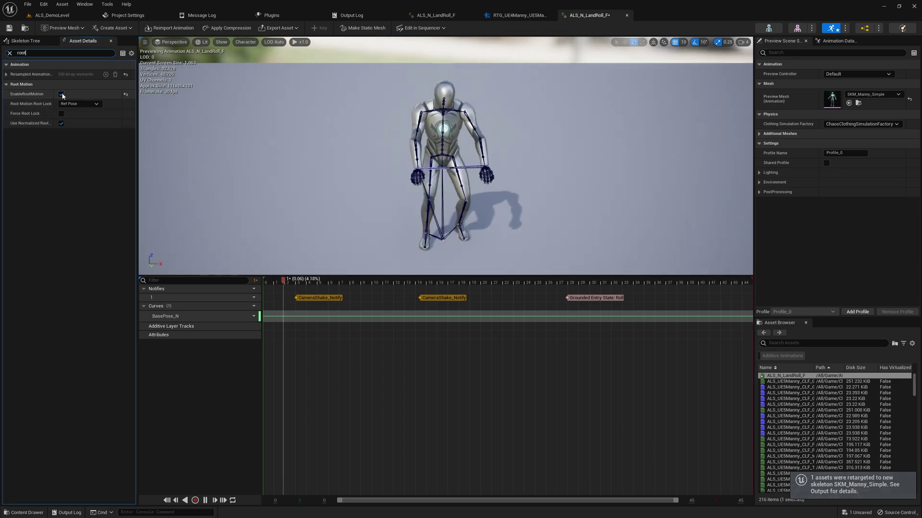
pyautogui.click(62, 95)
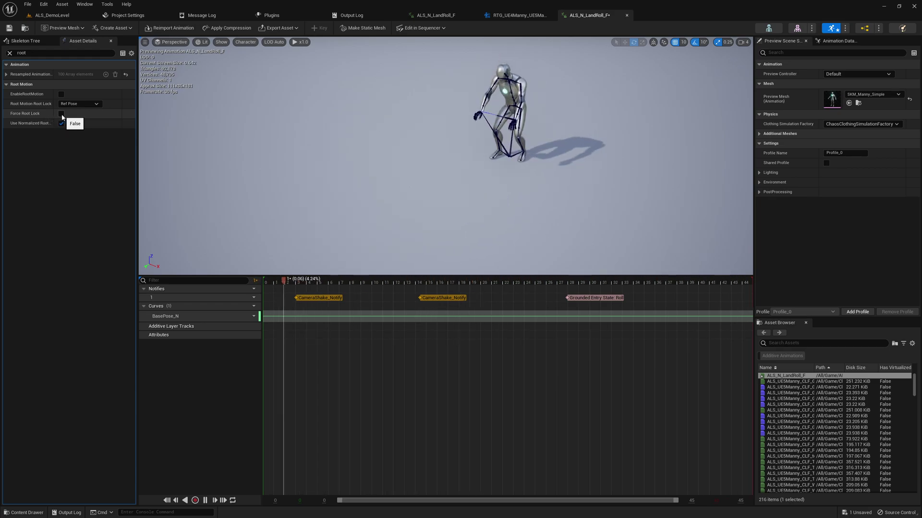
pyautogui.moveTo(74, 77)
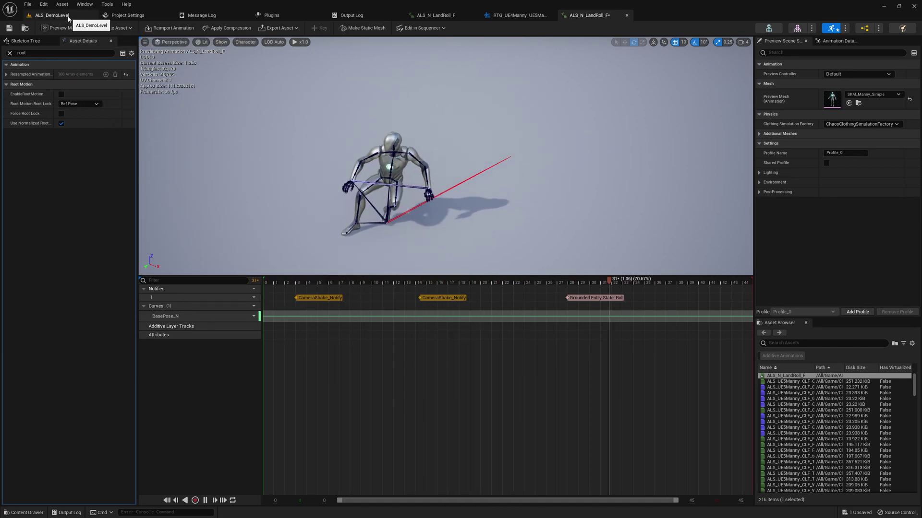
# Delete the stray ALS_N_LandRoll_F asset from Content
pyautogui.click(68, 16)
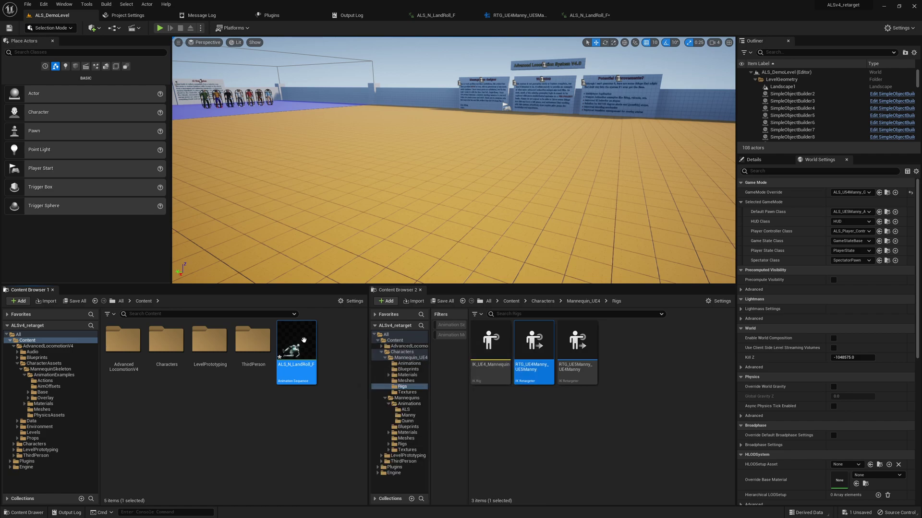
pyautogui.press('Delete')
pyautogui.click(389, 379)
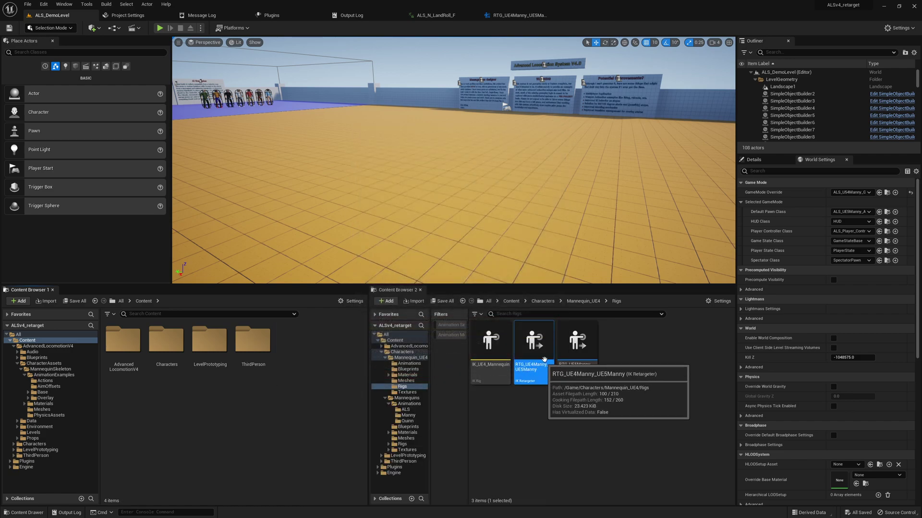
pyautogui.click(517, 16)
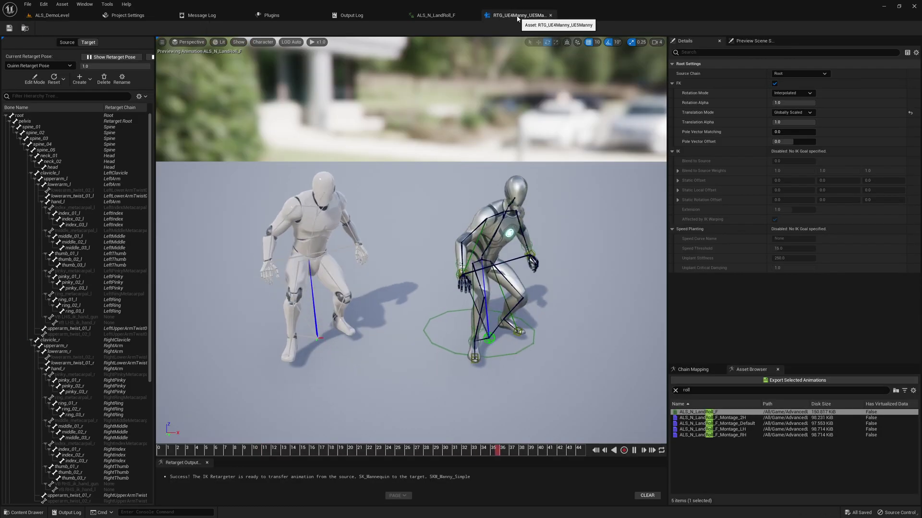
pyautogui.click(57, 16)
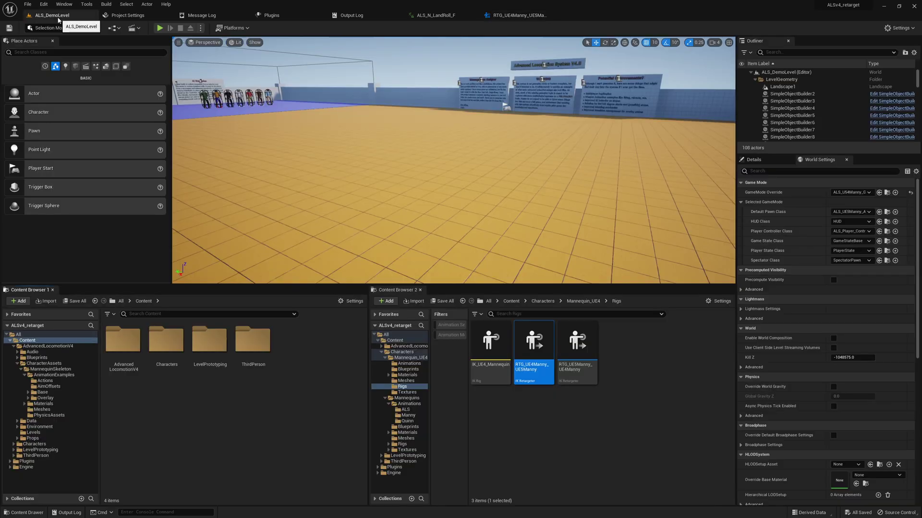
# In AdvancedLocomotionV4 > CharacterAssets, filter by 'roll' and select the 2H, Default, LH and RH LandRoll montages
pyautogui.doubleClick(123, 340)
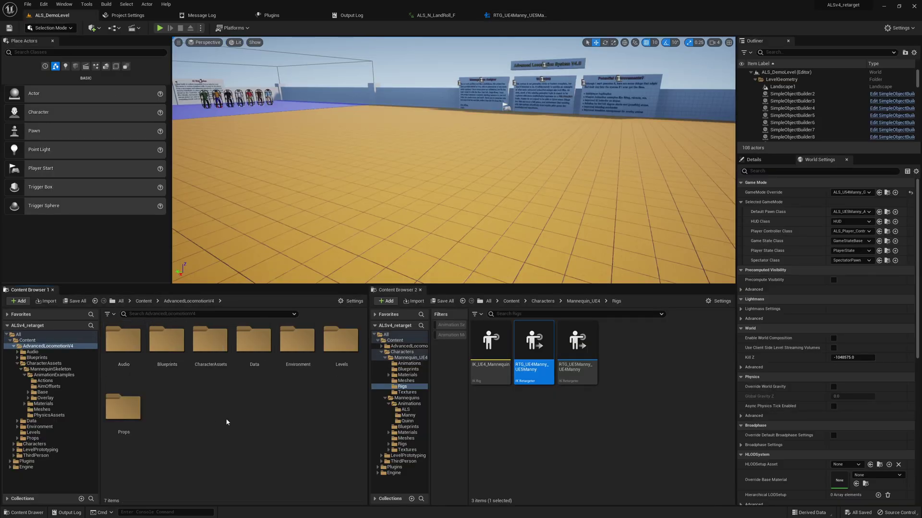
pyautogui.click(221, 352)
pyautogui.doubleClick(222, 353)
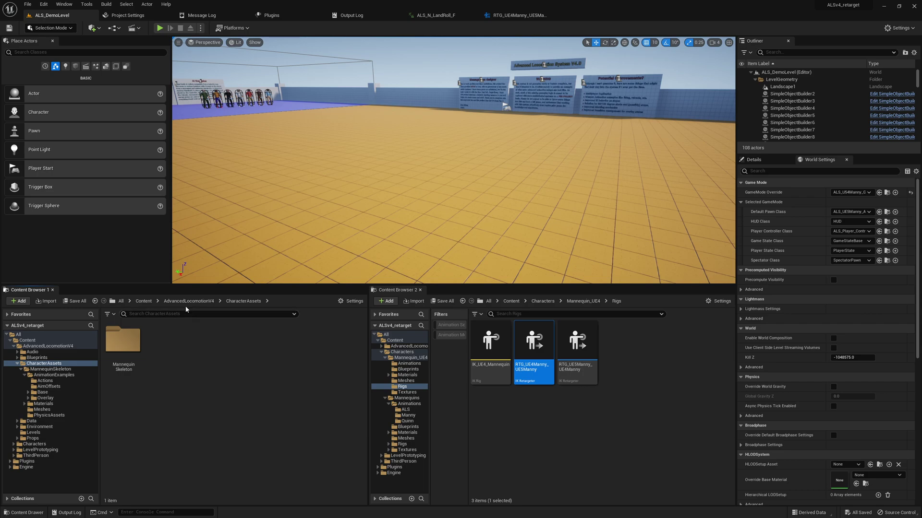
pyautogui.write('roll')
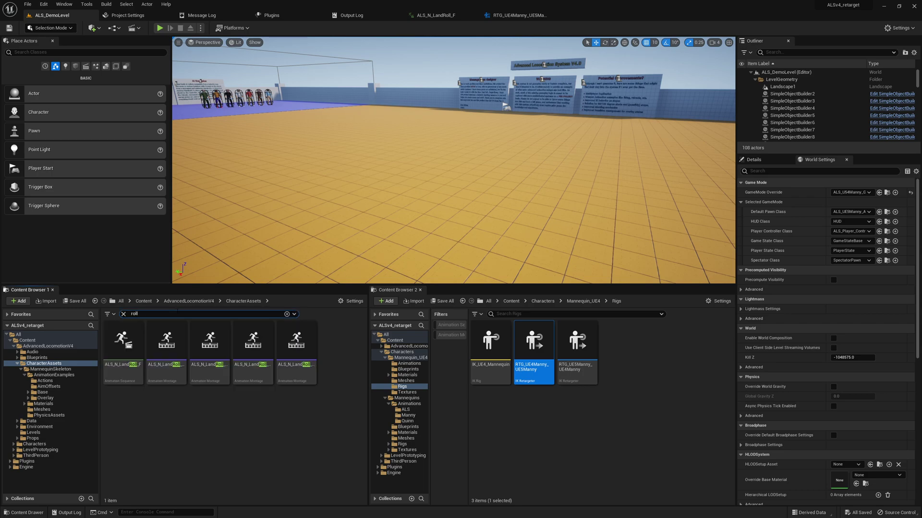
pyautogui.click(302, 350)
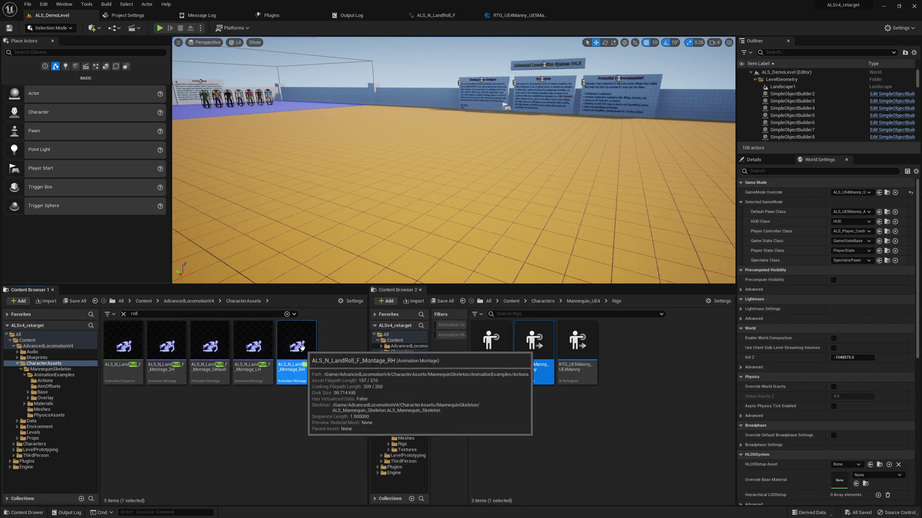
pyautogui.keyDown('shift'); pyautogui.click(166, 348); pyautogui.keyUp('shift')
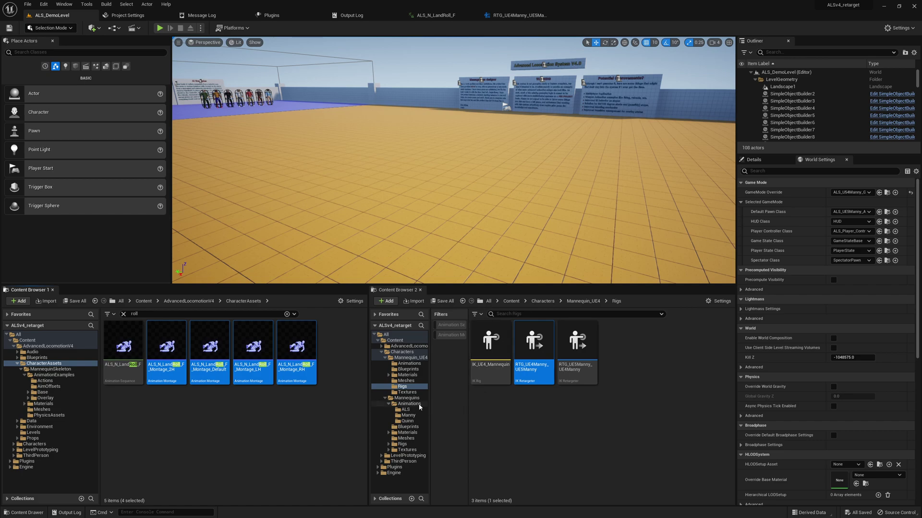
# Browse the second content browser to Characters > Mannequins > Animations
pyautogui.click(551, 304)
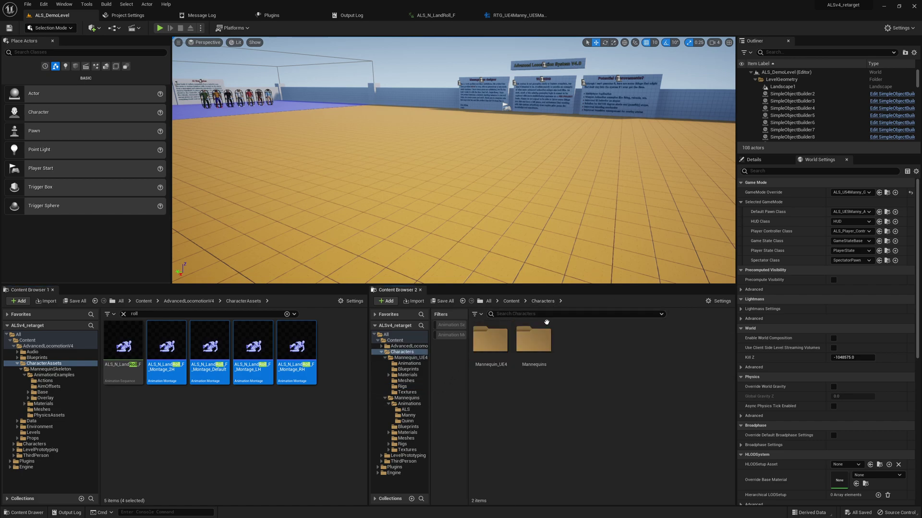
pyautogui.doubleClick(535, 339)
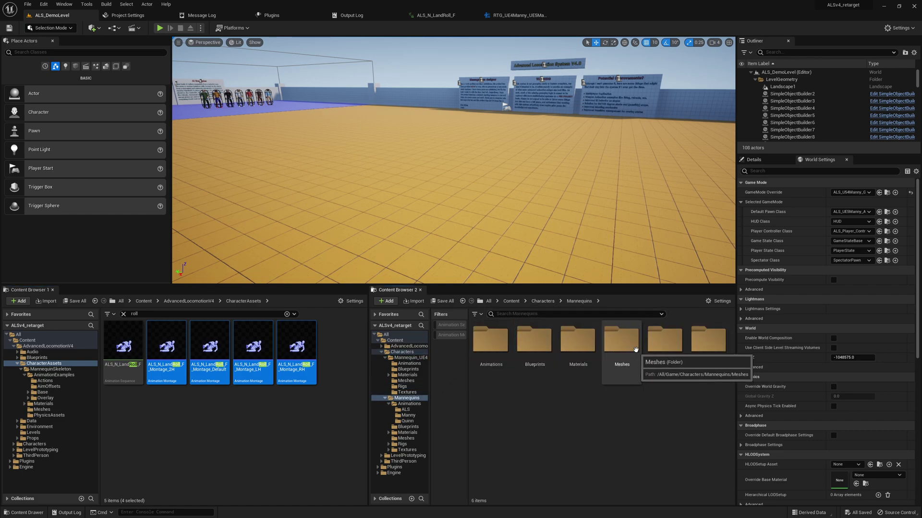
pyautogui.doubleClick(494, 341)
pyautogui.doubleClick(497, 344)
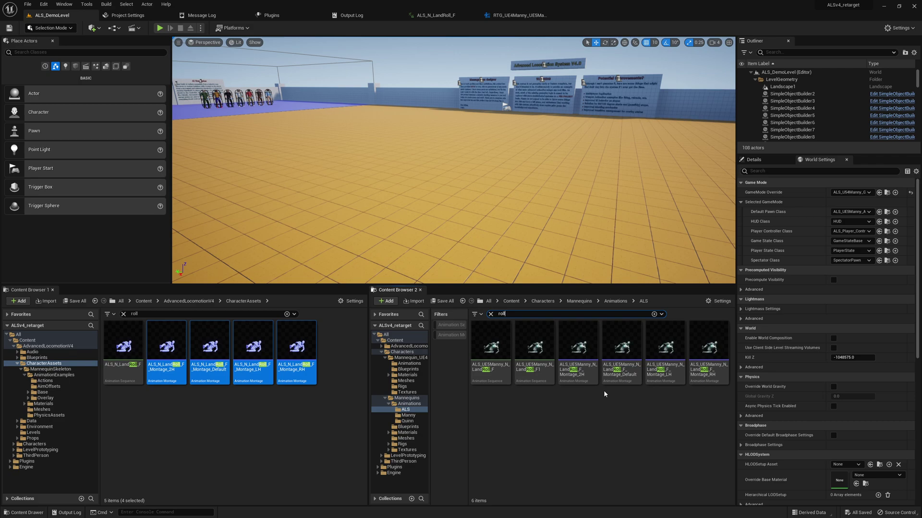
pyautogui.click(491, 314)
pyautogui.rightClick(523, 390)
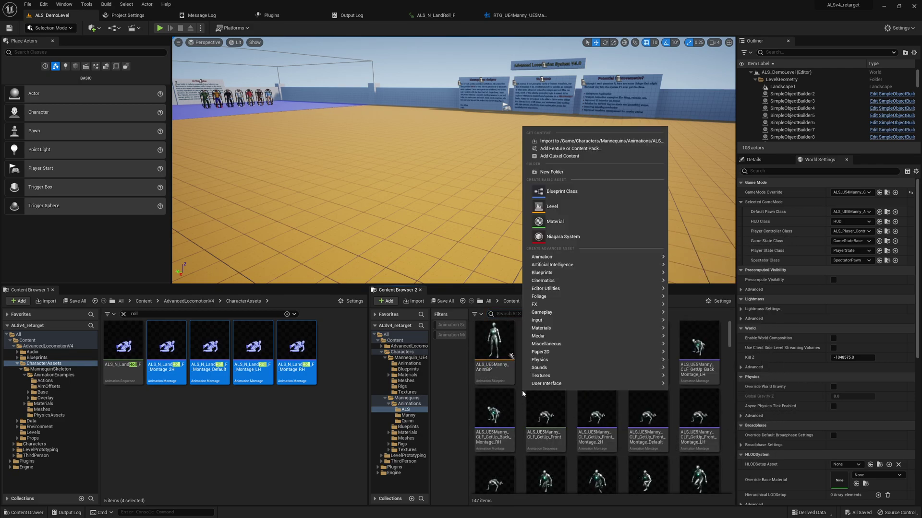
pyautogui.moveTo(538, 328)
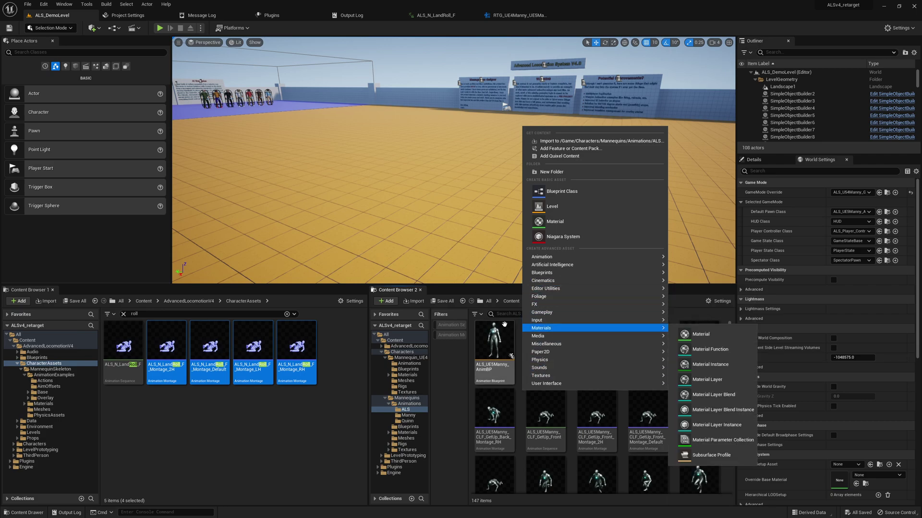
pyautogui.click(506, 293)
pyautogui.click(616, 302)
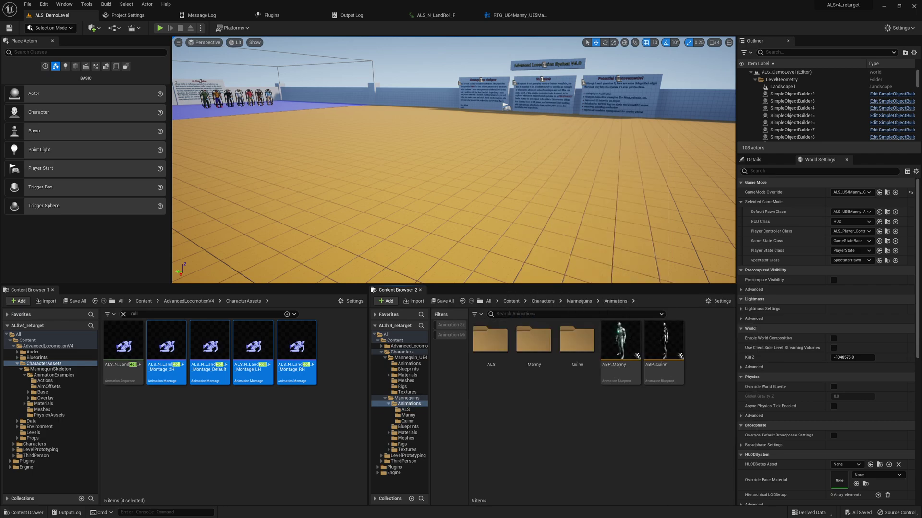
pyautogui.rightClick(525, 402)
pyautogui.click(513, 425)
# Duplicate and retarget the four LandRoll montages using the RTG_UE4Manny_UE5Manny retargeter
pyautogui.rightClick(168, 338)
pyautogui.moveTo(238, 164)
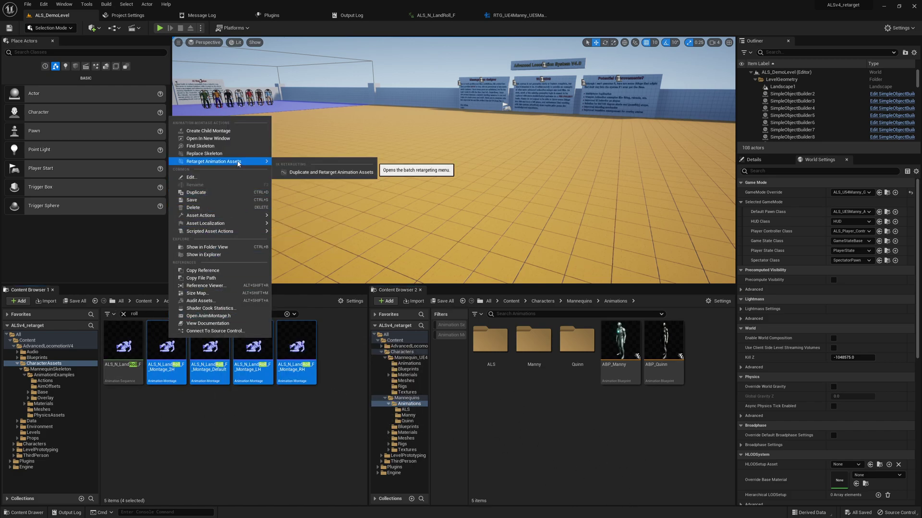
pyautogui.click(288, 171)
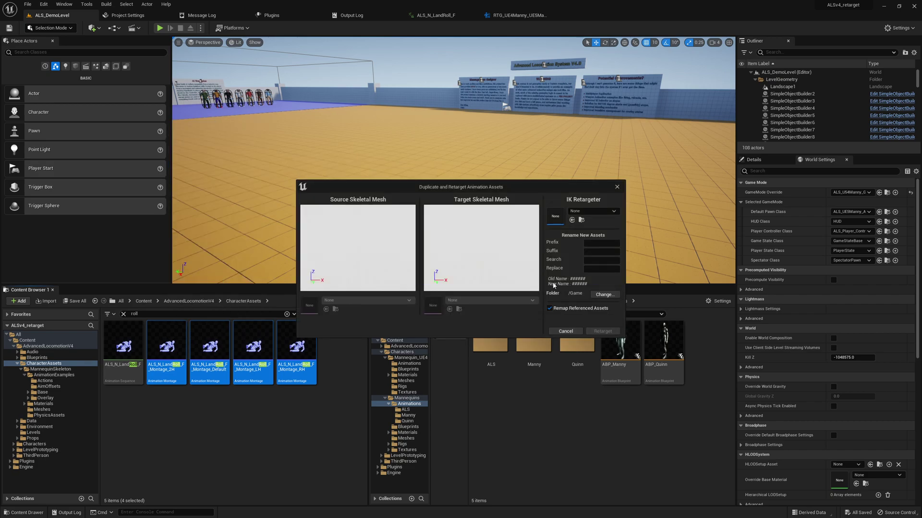
pyautogui.click(592, 211)
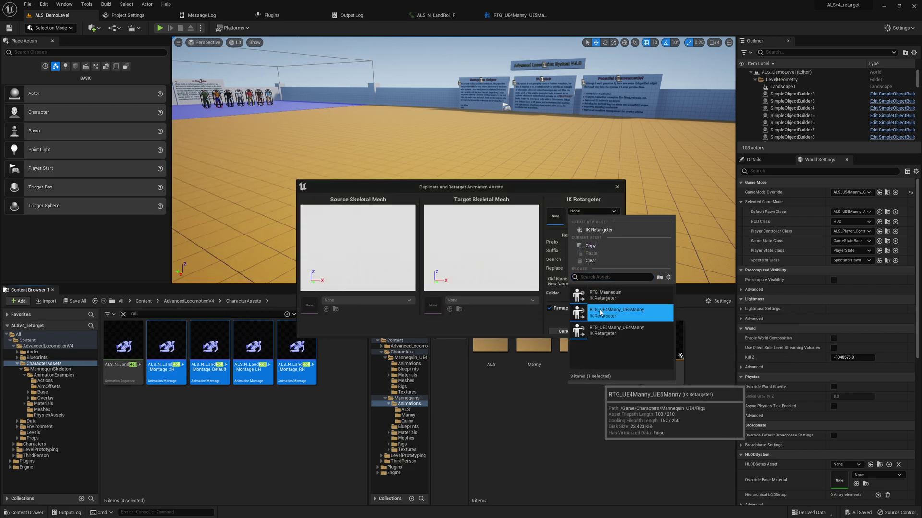
pyautogui.click(600, 290)
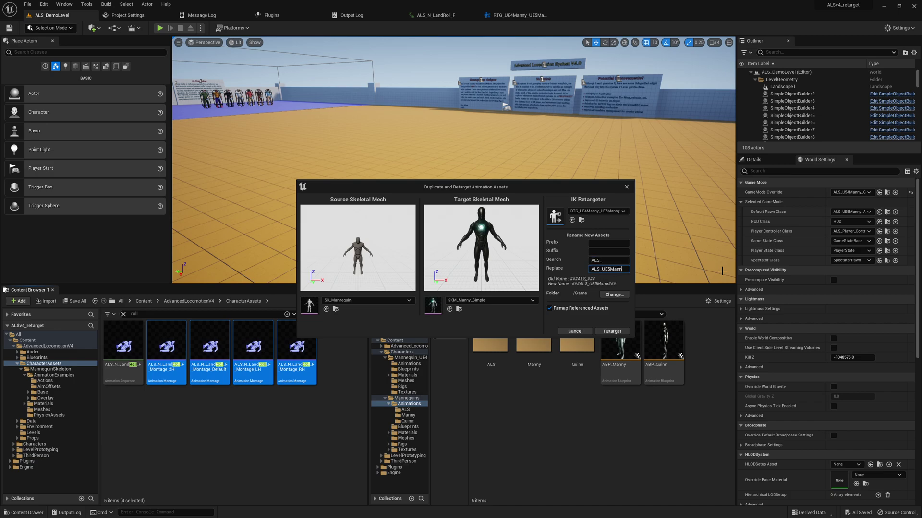
# Pick Characters > Mannequins > Animations as the output folder for the retargeted assets
pyautogui.click(619, 296)
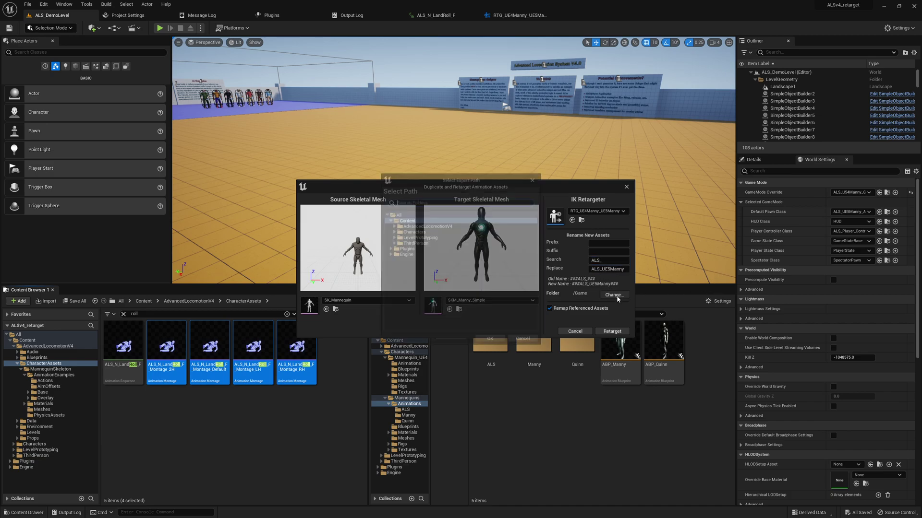
pyautogui.doubleClick(423, 232)
pyautogui.doubleClick(441, 244)
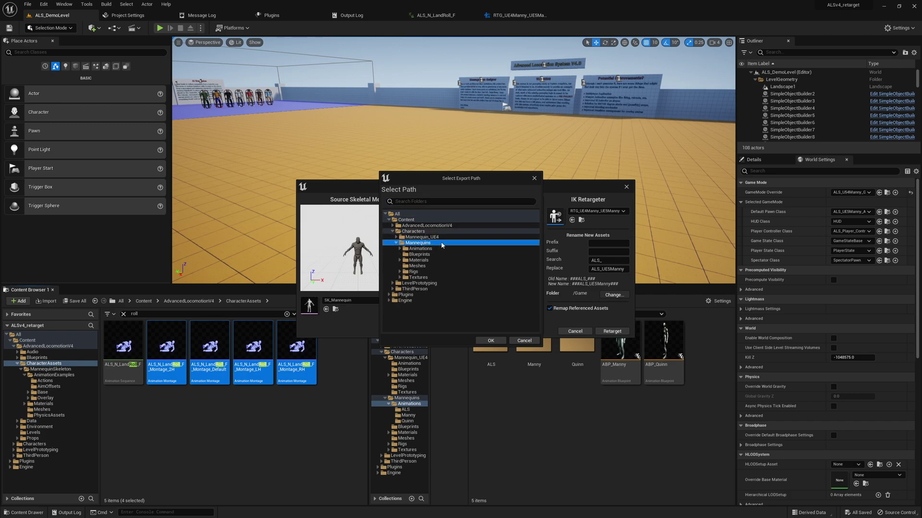
pyautogui.doubleClick(440, 249)
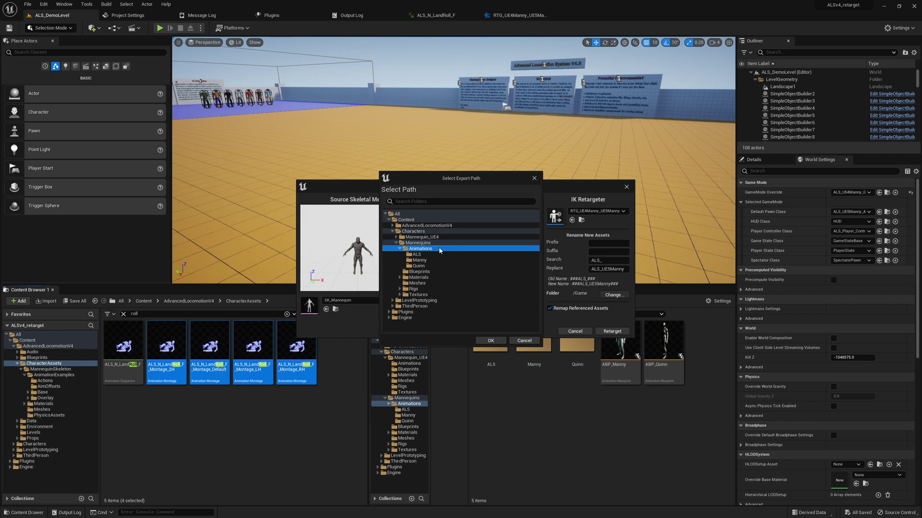
# Retarget the four montages into Mannequins Animations and open the new forward roll
pyautogui.click(488, 341)
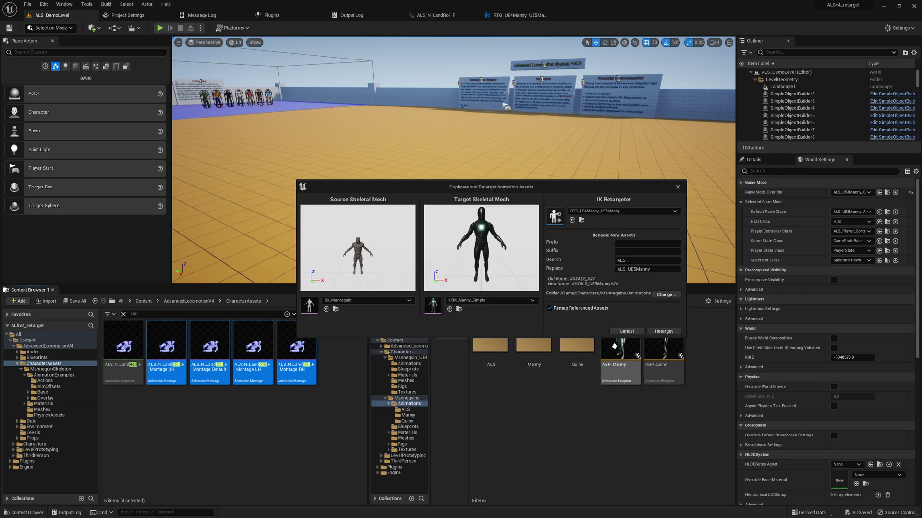
pyautogui.click(668, 312)
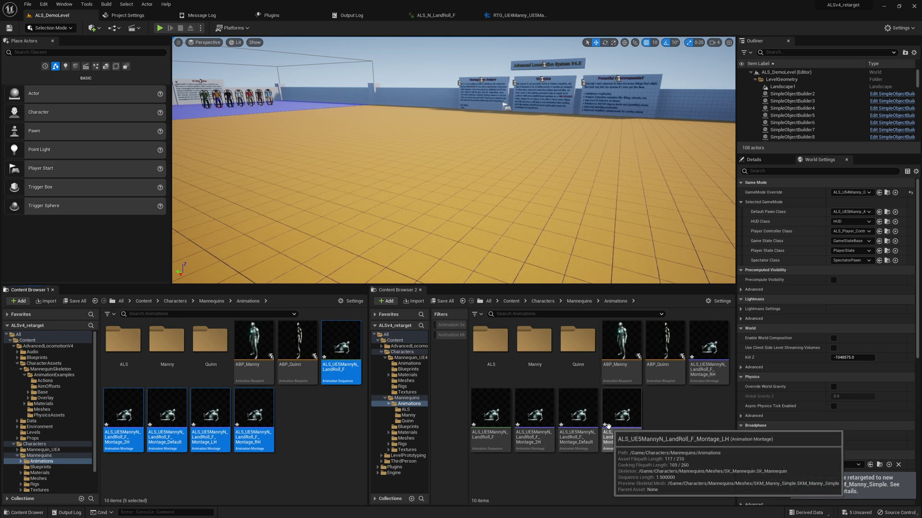
pyautogui.doubleClick(498, 416)
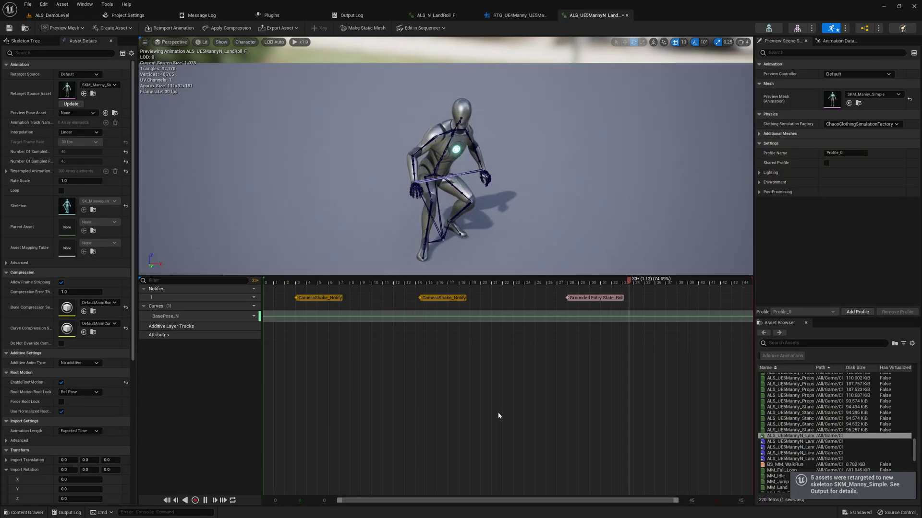
# Compare it with the original ALS_N_LandRoll_F roll, then return to ALS_DemoLevel
pyautogui.click(626, 15)
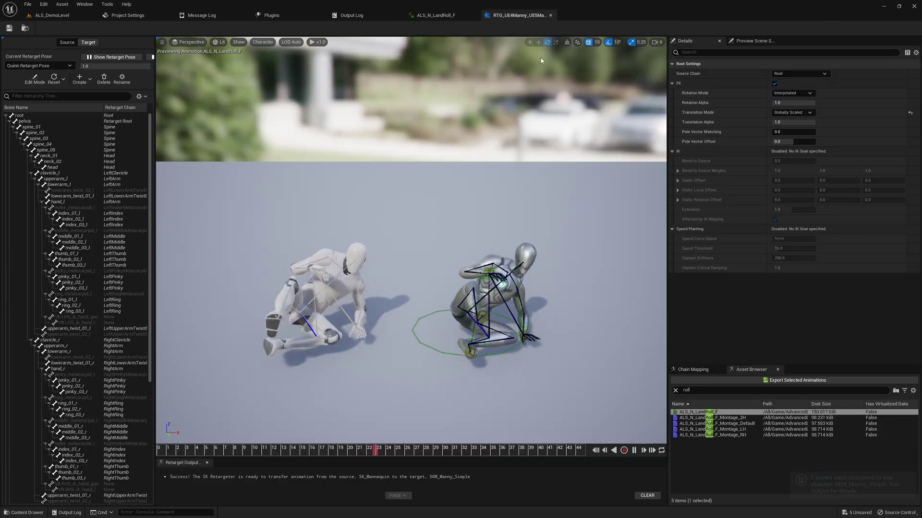
pyautogui.click(434, 14)
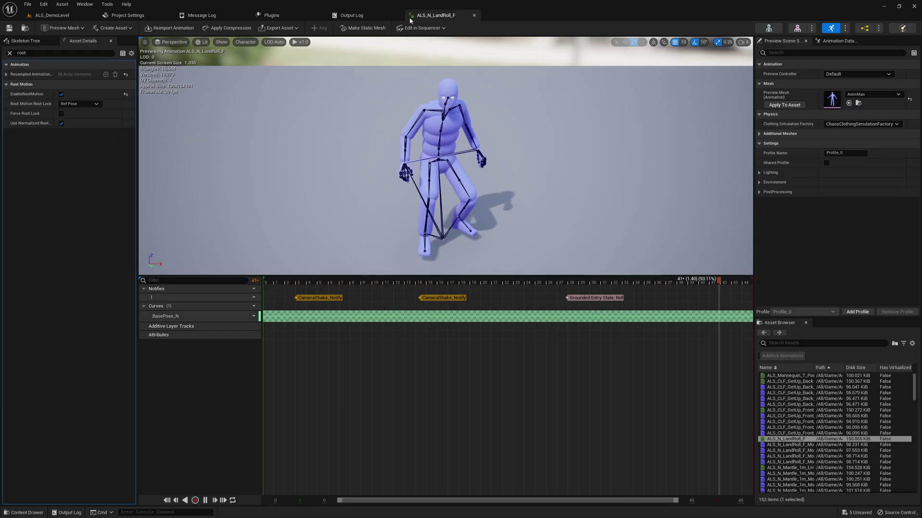
pyautogui.click(52, 15)
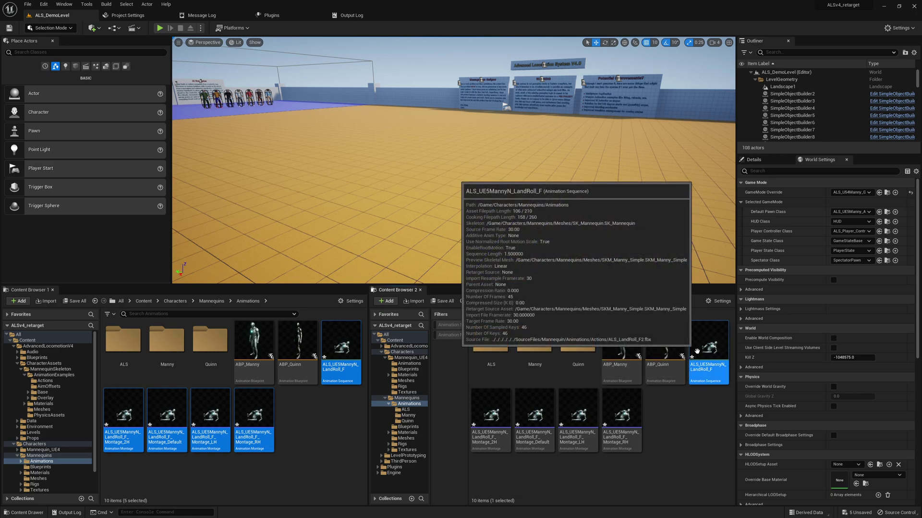
# Filter the ALS folder in Content Browser 1 by 'roll' and select ALS_UE5Manny_N_LandRoll_F1
pyautogui.keyDown('shift'); pyautogui.click(619, 425); pyautogui.keyUp('shift')
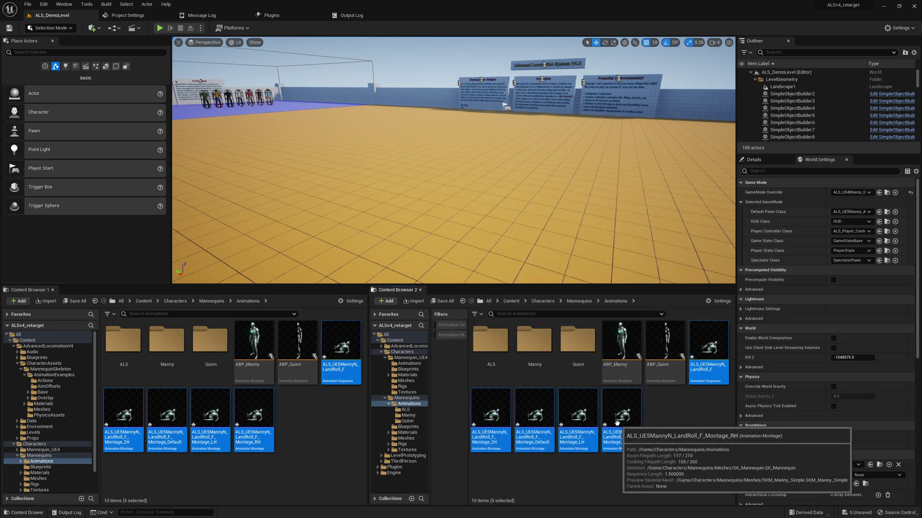
pyautogui.click(665, 425)
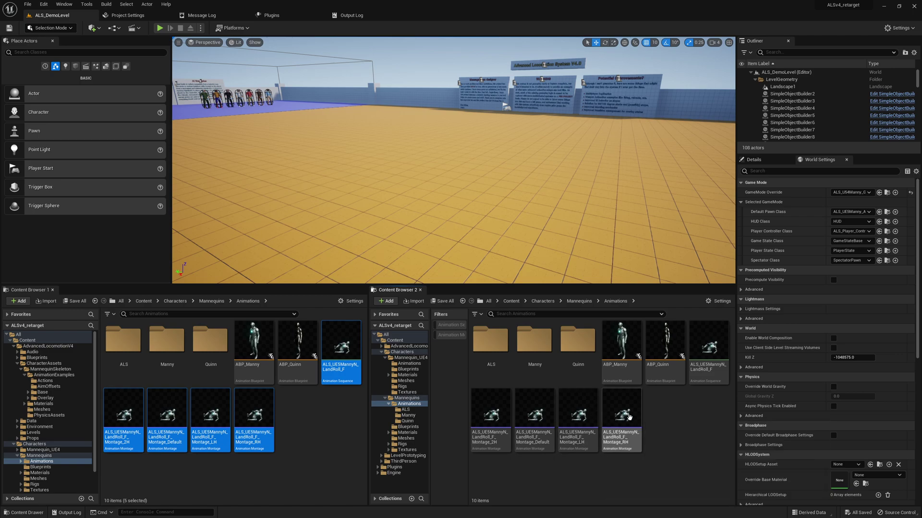
pyautogui.doubleClick(142, 335)
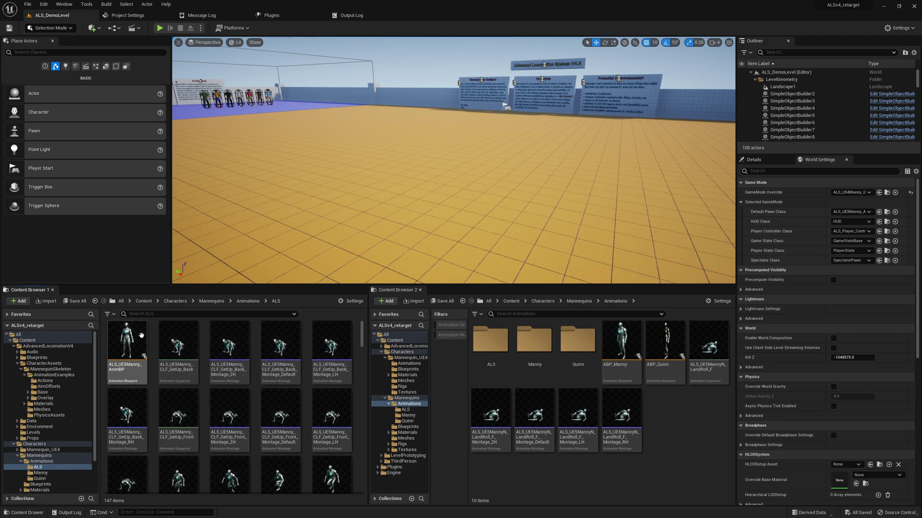
pyautogui.click(154, 316)
pyautogui.write('roll')
pyautogui.click(167, 345)
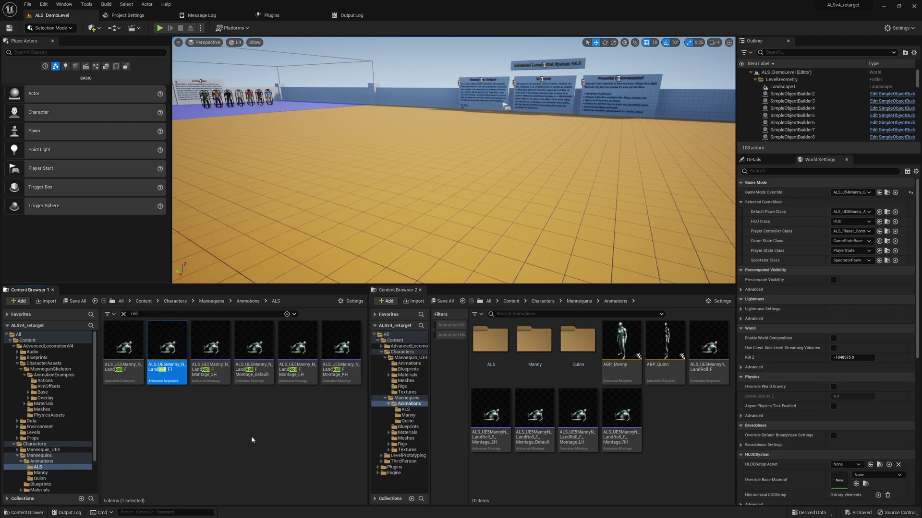
# Delete ALS_UE5Manny_N_LandRoll_F1, choosing ALS_UE5MannyN_LandRoll_F as its replacement
pyautogui.press('Delete')
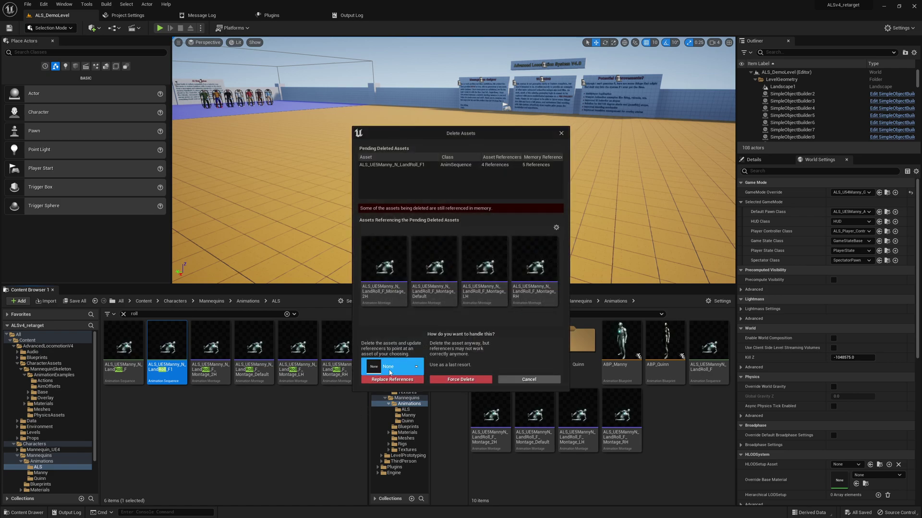
pyautogui.click(390, 367)
pyautogui.write('roll')
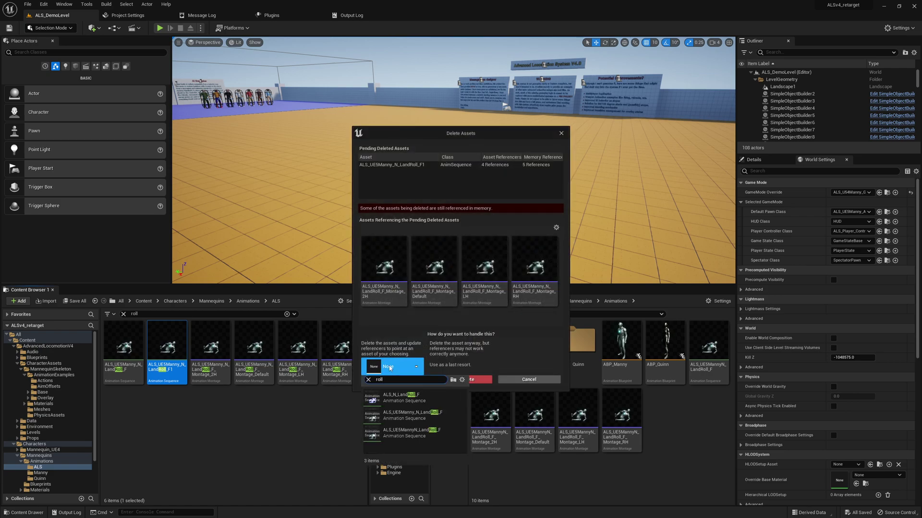
pyautogui.click(406, 434)
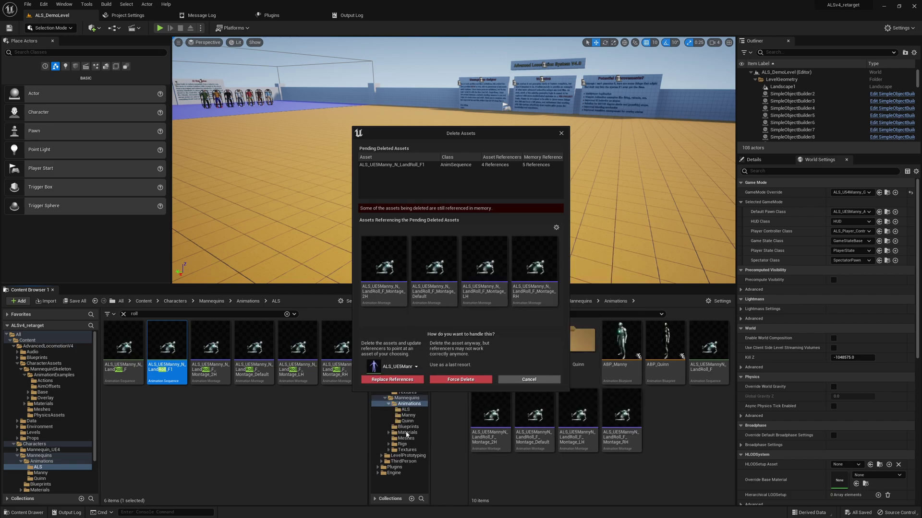
pyautogui.click(409, 371)
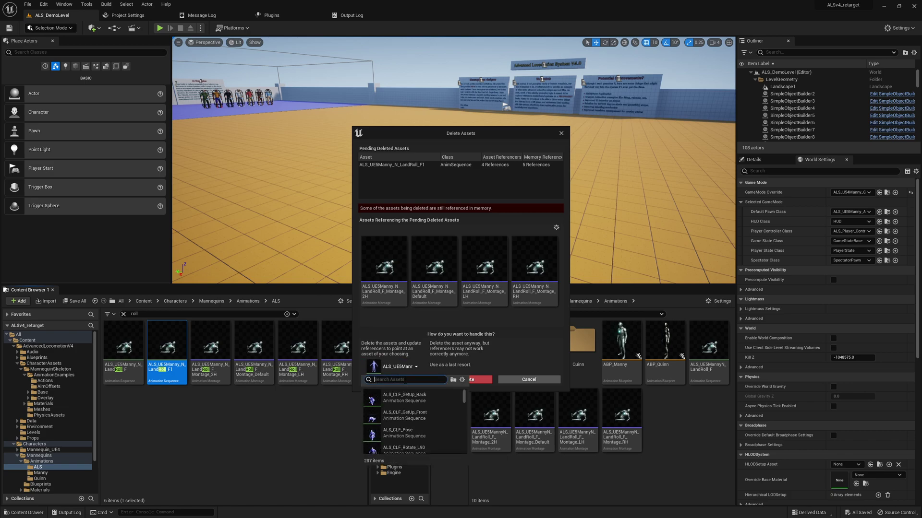
pyautogui.write('roll')
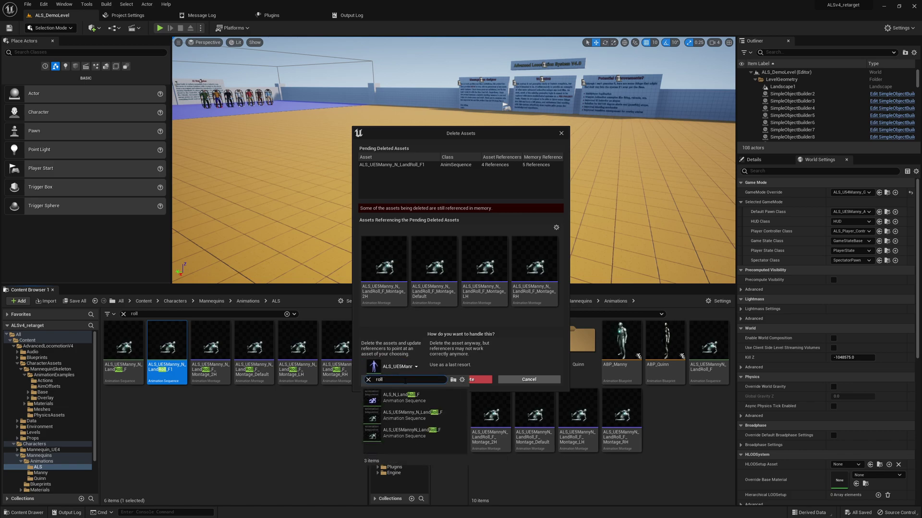
pyautogui.click(419, 434)
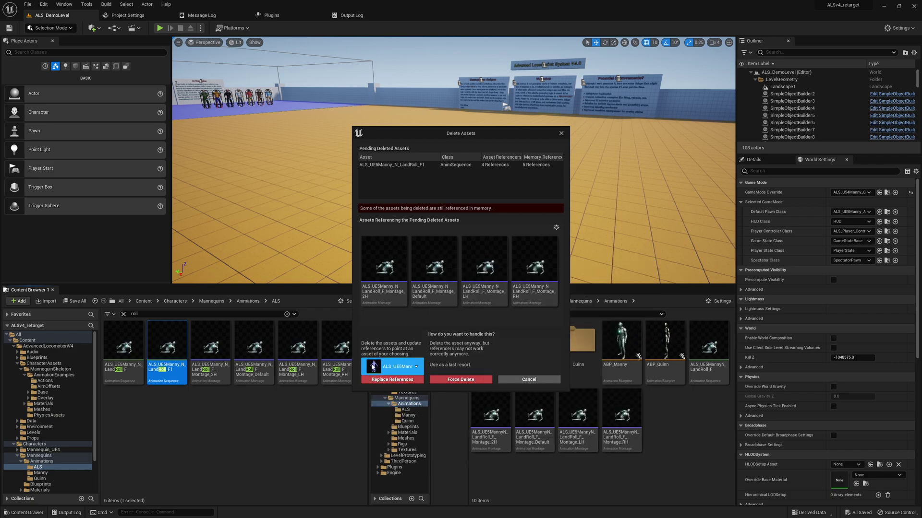
# Replace the references, confirm the deletion, and save the updated roll assets
pyautogui.click(390, 381)
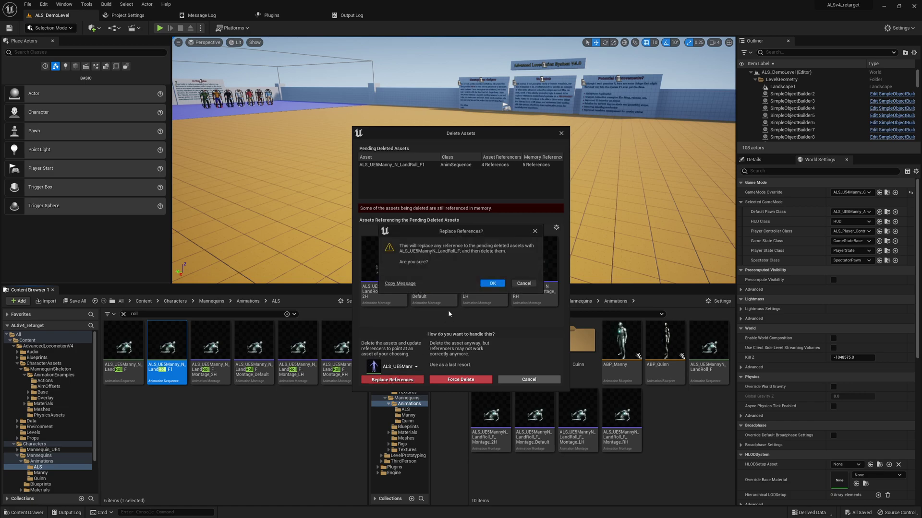
pyautogui.click(492, 283)
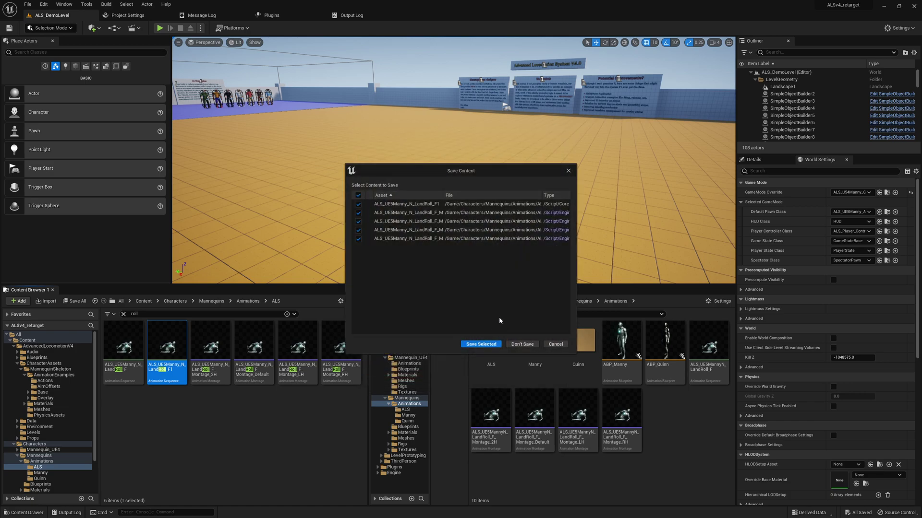
pyautogui.click(491, 343)
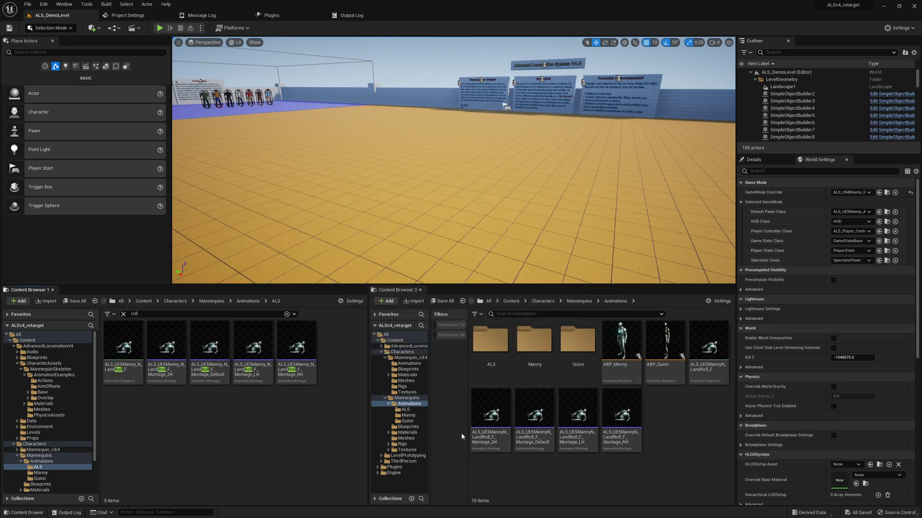
# Delete ALS_UE5Manny_N_LandRoll_F, redirecting its references to ALS_UE5MannyN_LandRoll_F
pyautogui.click(132, 342)
pyautogui.press('Delete')
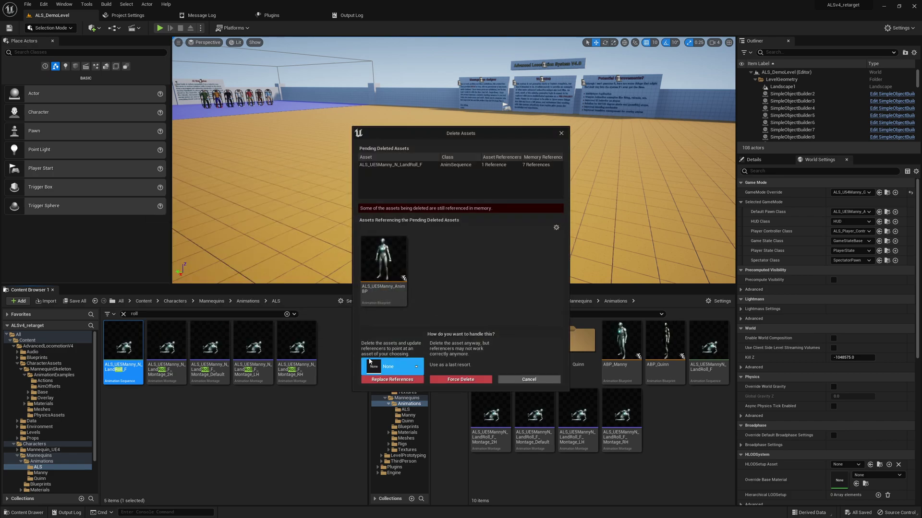
pyautogui.click(387, 367)
pyautogui.write('roll')
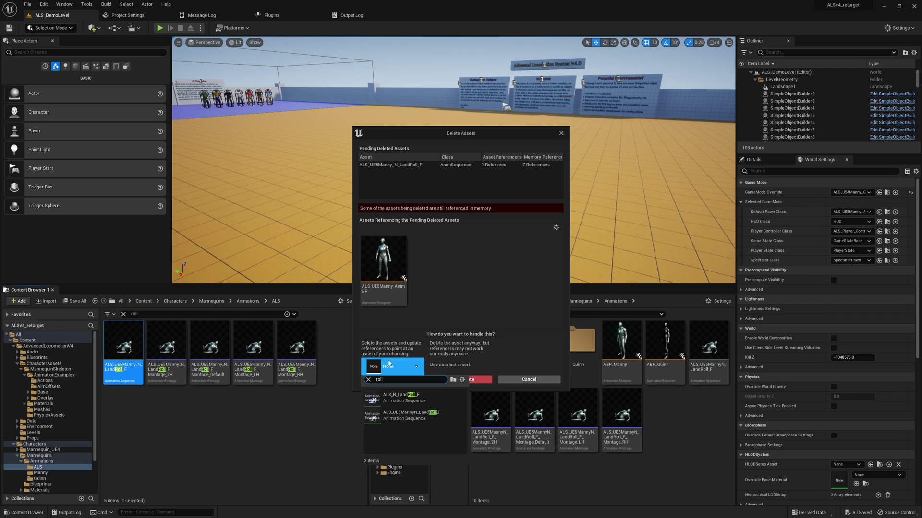
pyautogui.click(416, 418)
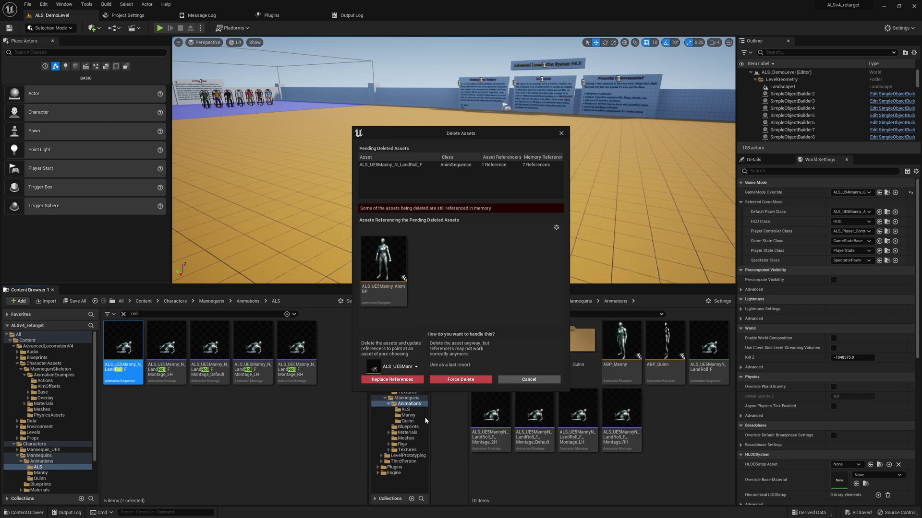
pyautogui.click(398, 380)
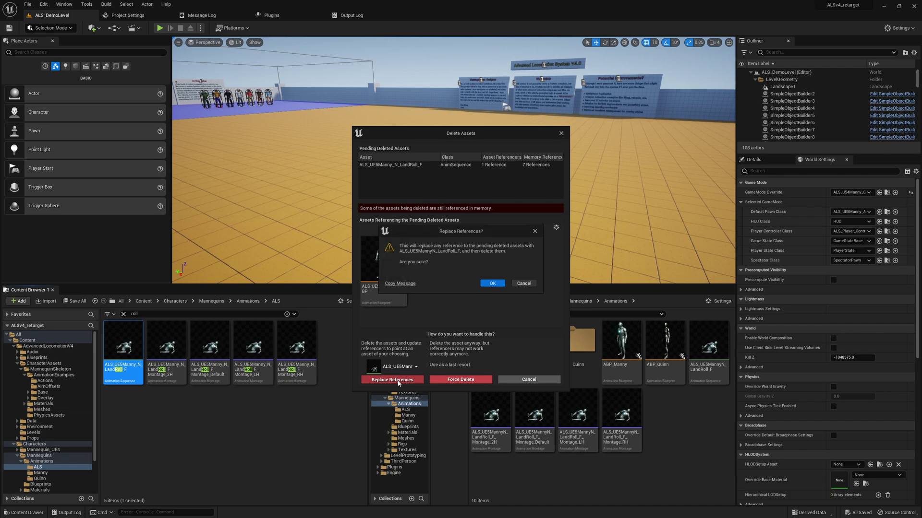
pyautogui.click(493, 284)
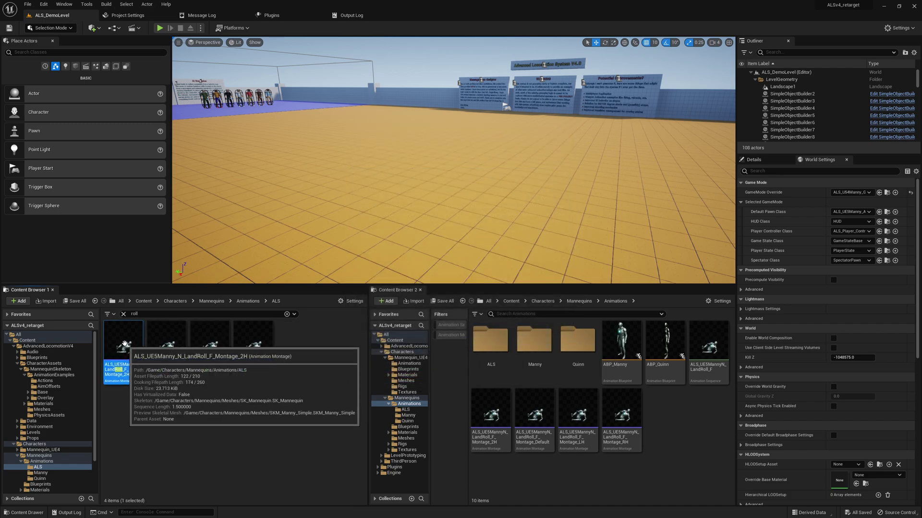
pyautogui.press('F2')
pyautogui.hotkey('ctrl', 'c')
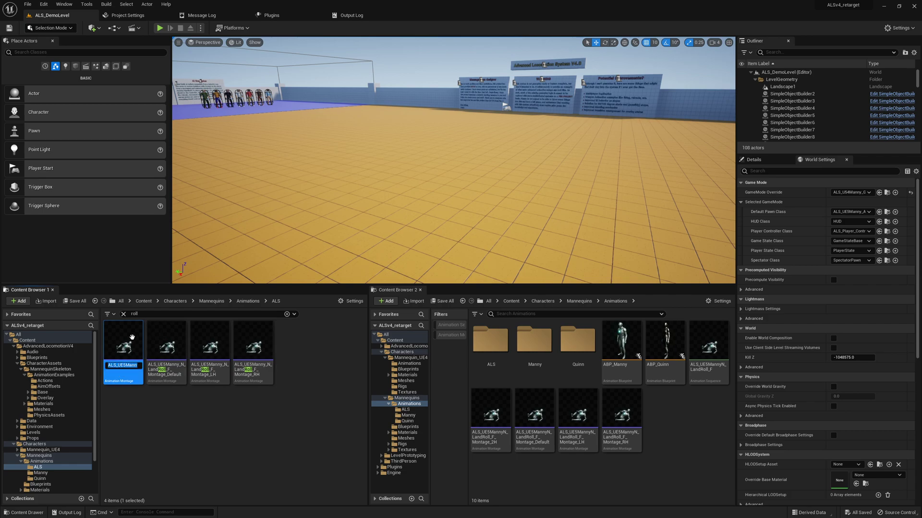
# Delete the old 2H montage, replacing its references with ALS_UE5MannyN_LandRoll_F_Montage_2H
pyautogui.press('Escape')
pyautogui.press('Delete')
pyautogui.click(384, 367)
pyautogui.hotkey('ctrl', 'v')
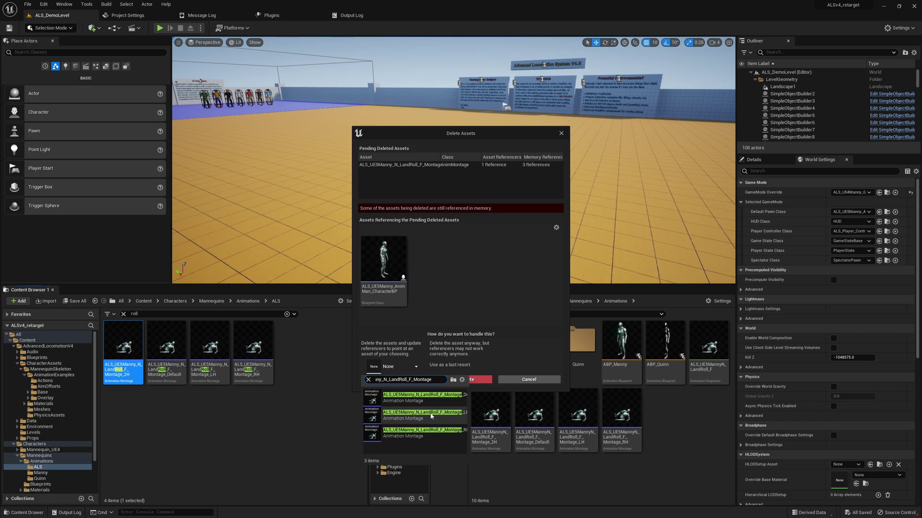
pyautogui.write('_2H')
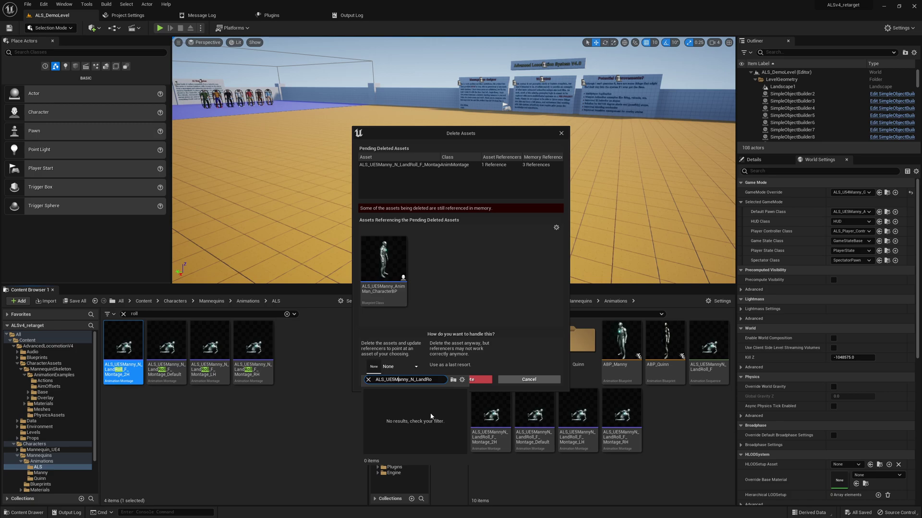
pyautogui.write('_')
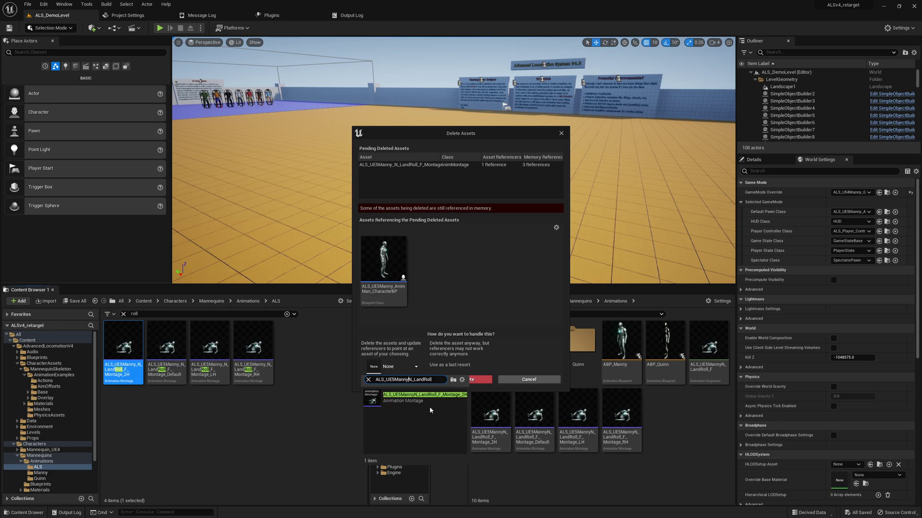
pyautogui.click(425, 399)
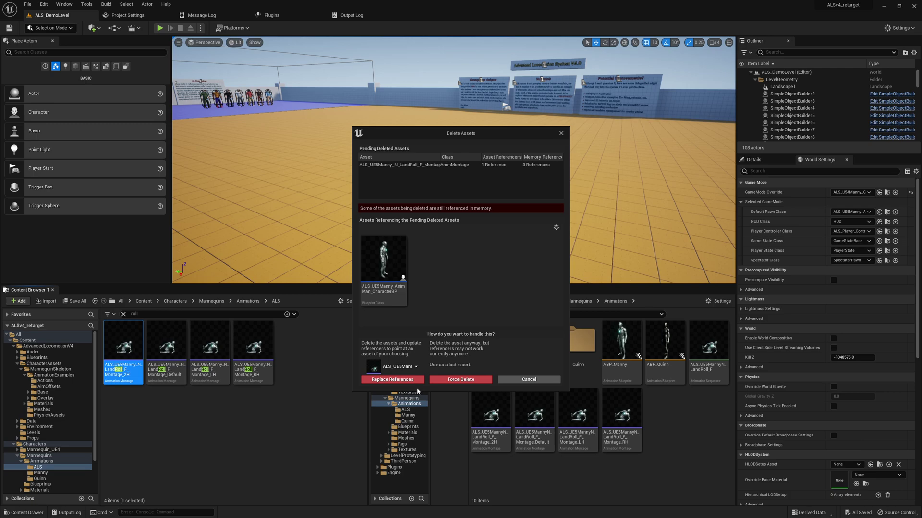
pyautogui.click(411, 381)
# Confirm the 2H montage deletion and select the old Default montage
pyautogui.click(492, 284)
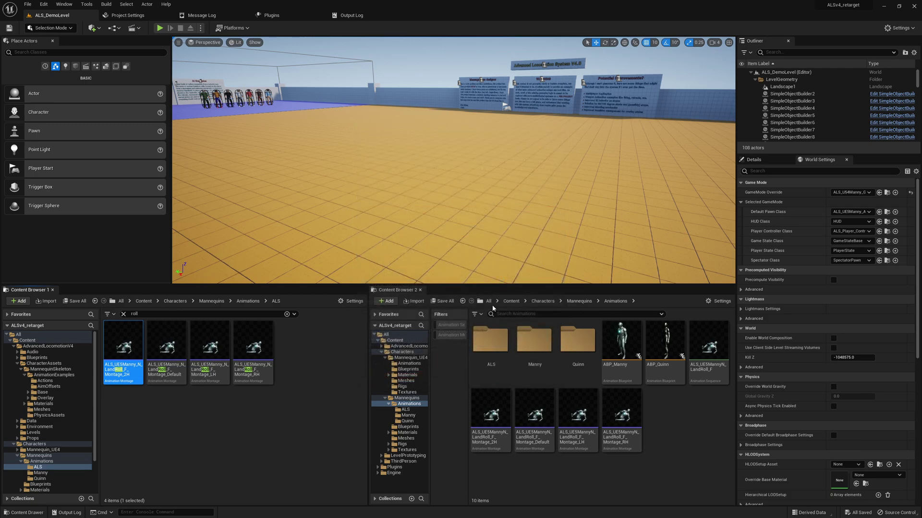
pyautogui.click(483, 347)
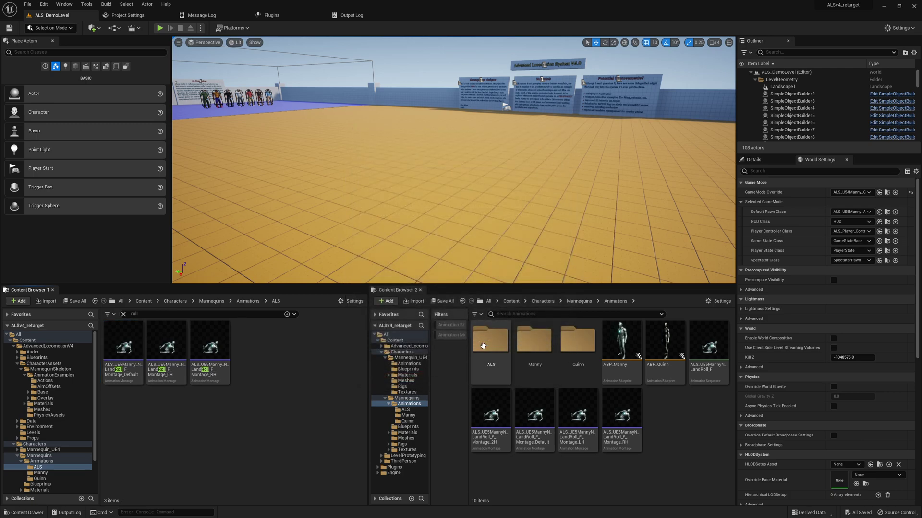
pyautogui.click(132, 346)
pyautogui.press('F2')
pyautogui.hotkey('ctrl', 'c')
pyautogui.click(121, 337)
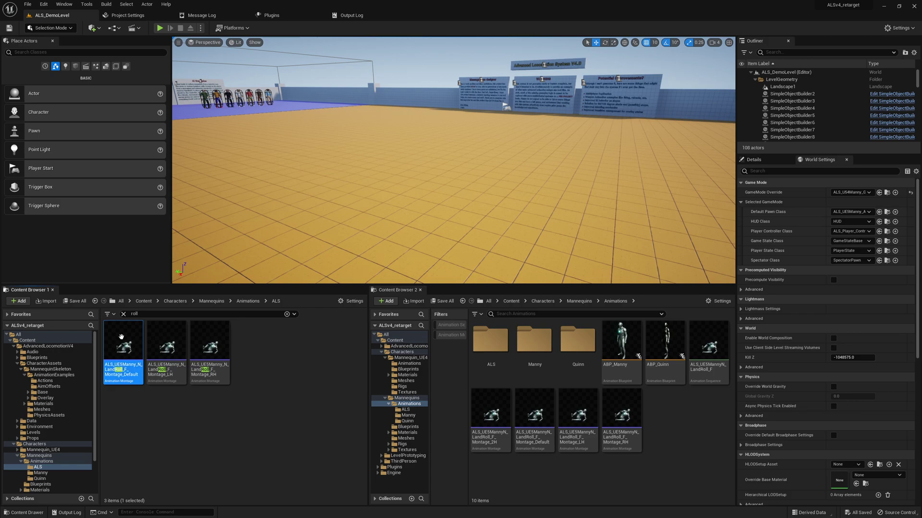
# Delete the old Default montage, redirecting references to ALS_UE5MannyN_LandRoll_F_Montage_Default
pyautogui.press('Delete')
pyautogui.click(391, 366)
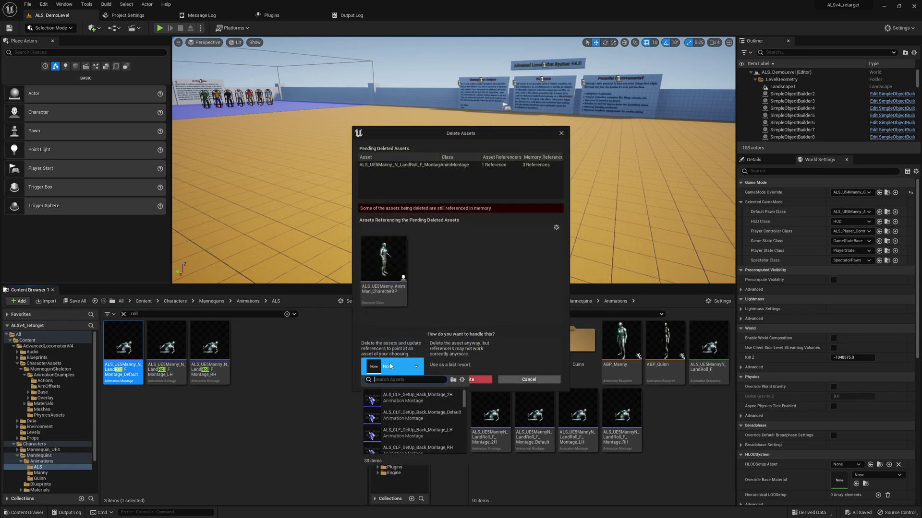
pyautogui.hotkey('ctrl', 'v')
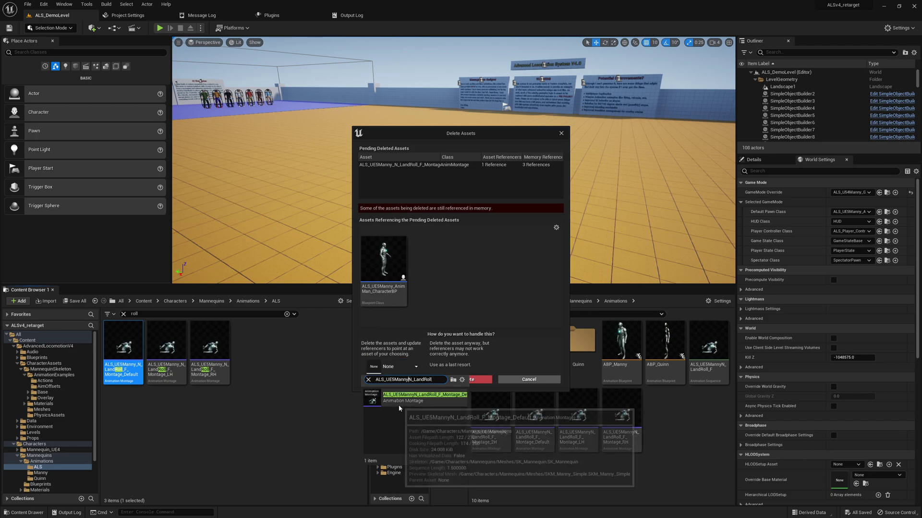
pyautogui.click(405, 401)
pyautogui.click(406, 379)
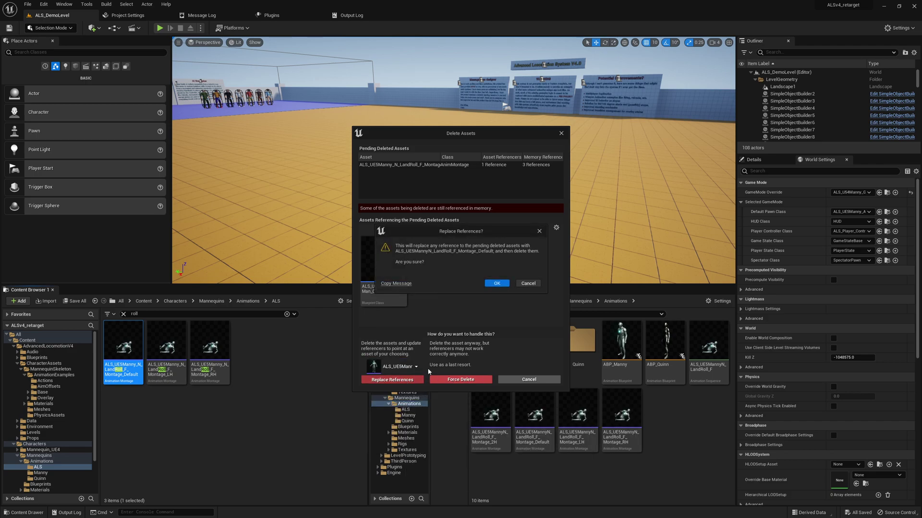
pyautogui.click(497, 284)
# Delete the old LH montage, redirect its references to the Manny LH montage, and save
pyautogui.click(481, 345)
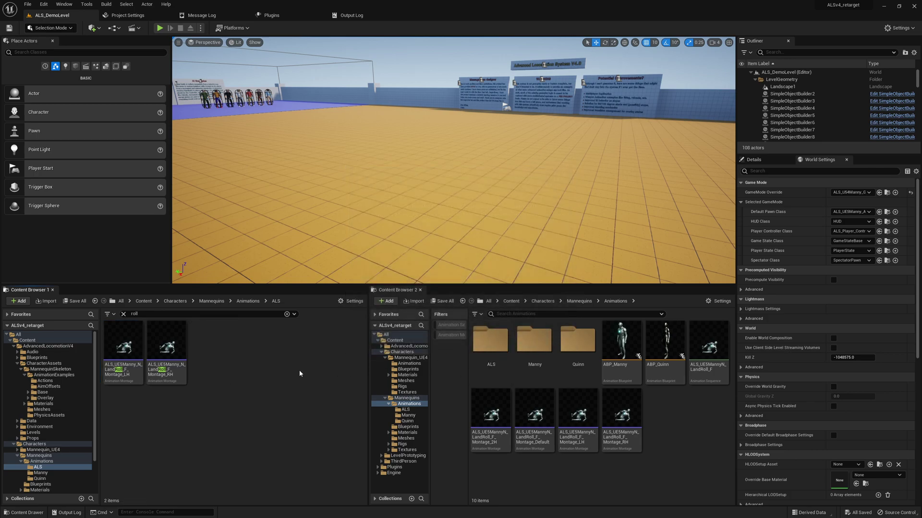
pyautogui.click(123, 345)
pyautogui.press('F2')
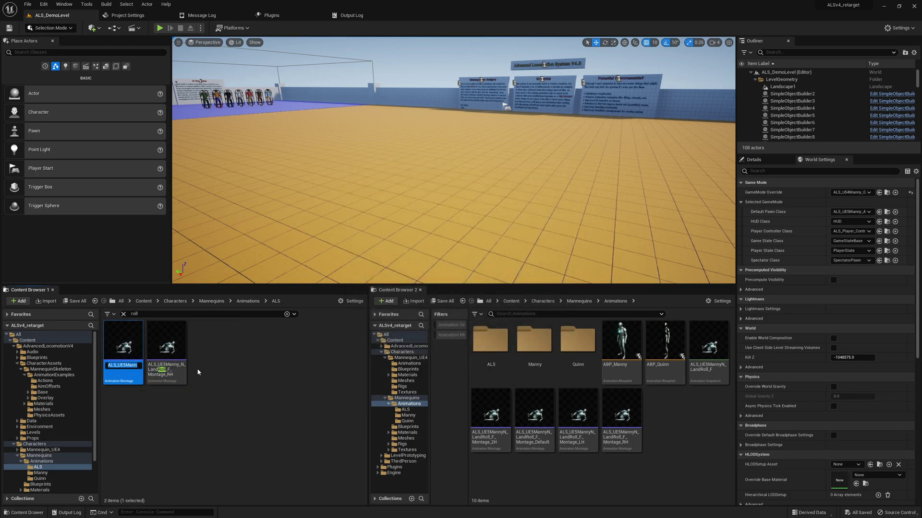
pyautogui.rightClick(129, 336)
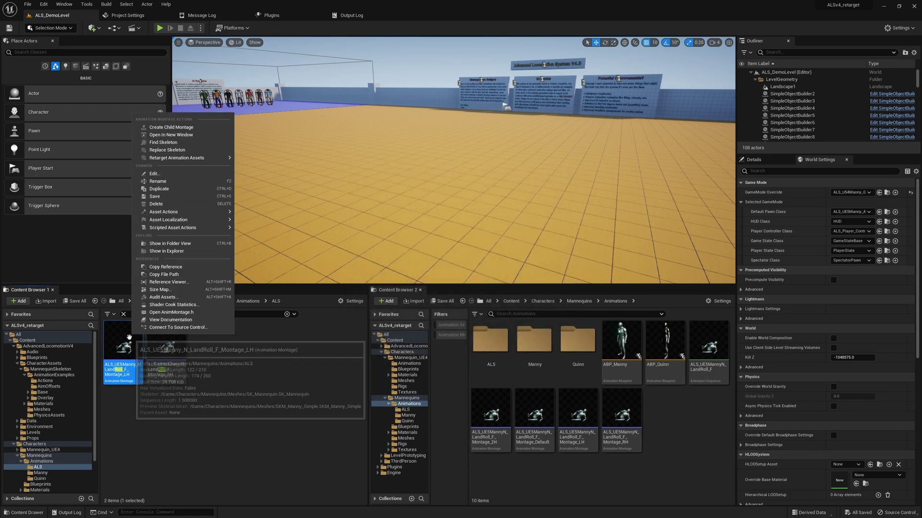
pyautogui.click(125, 339)
pyautogui.press('Delete')
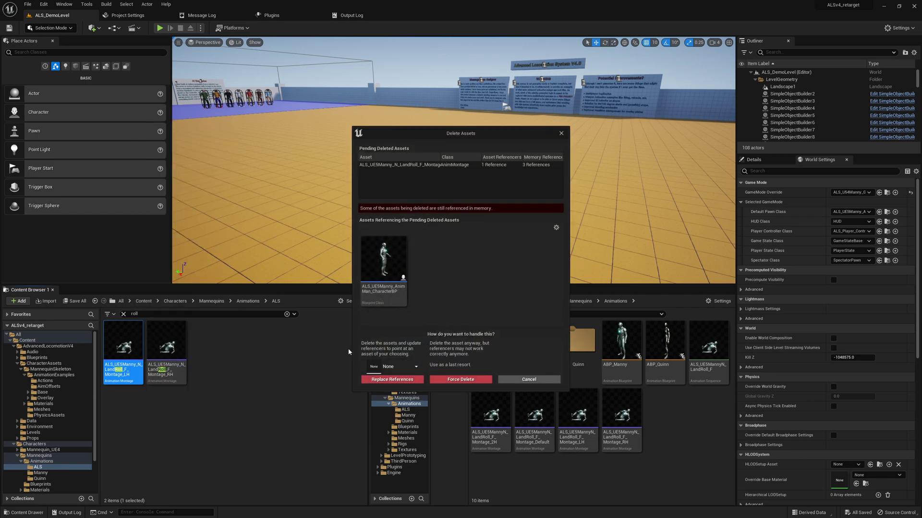
pyautogui.click(400, 366)
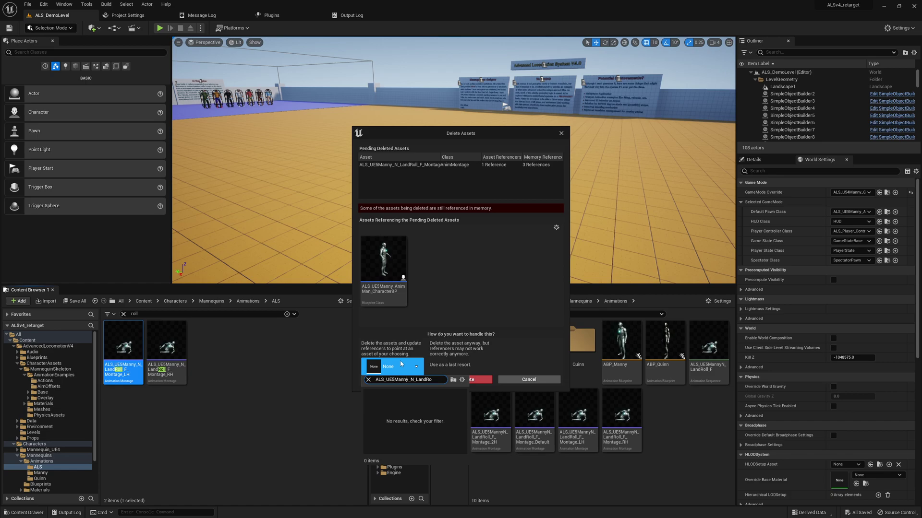
pyautogui.click(401, 395)
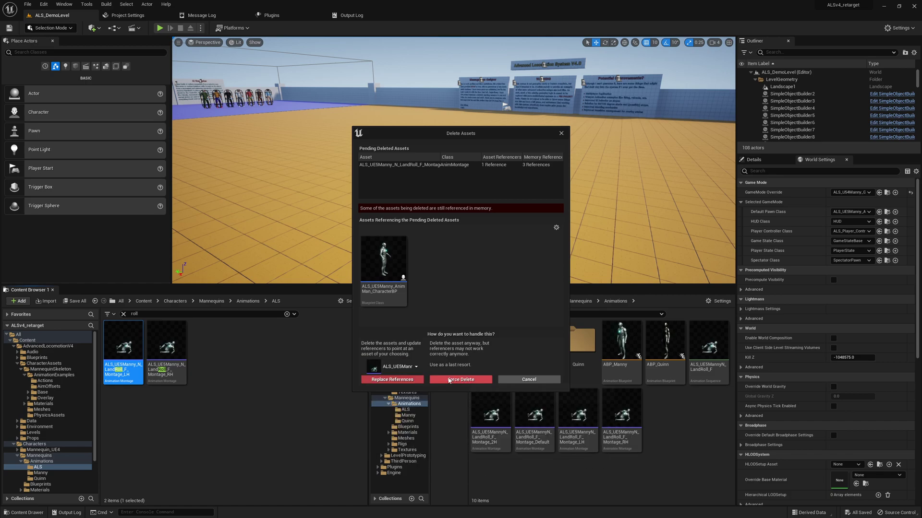
pyautogui.click(413, 379)
pyautogui.click(486, 284)
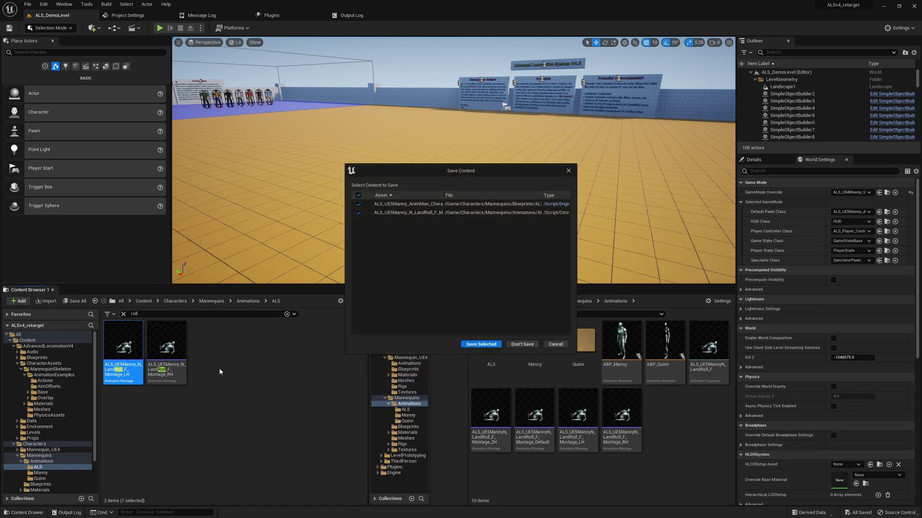
pyautogui.click(481, 345)
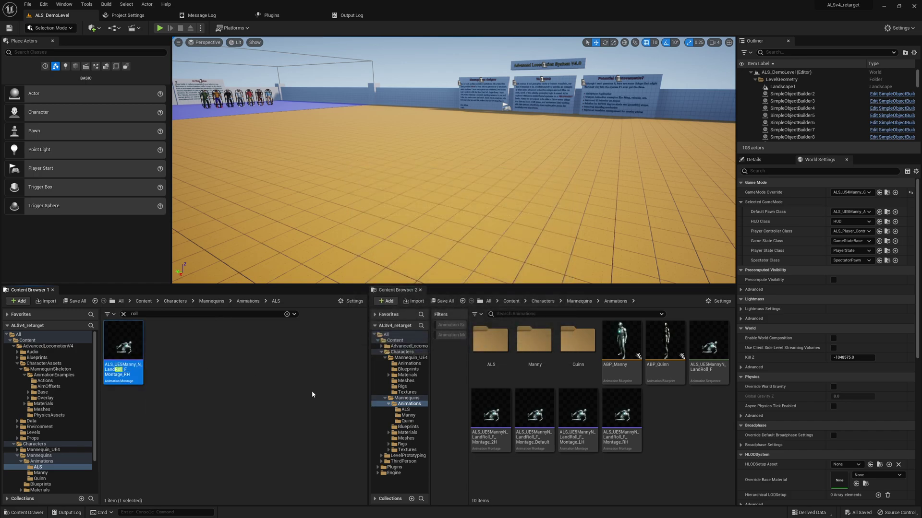
# Delete the old RH montage, redirecting its references to the retargeted Manny RH montage
pyautogui.press('F2')
pyautogui.press('Escape')
pyautogui.press('Delete')
pyautogui.click(391, 366)
pyautogui.write('N_LandRoll_F_Montage_RH')
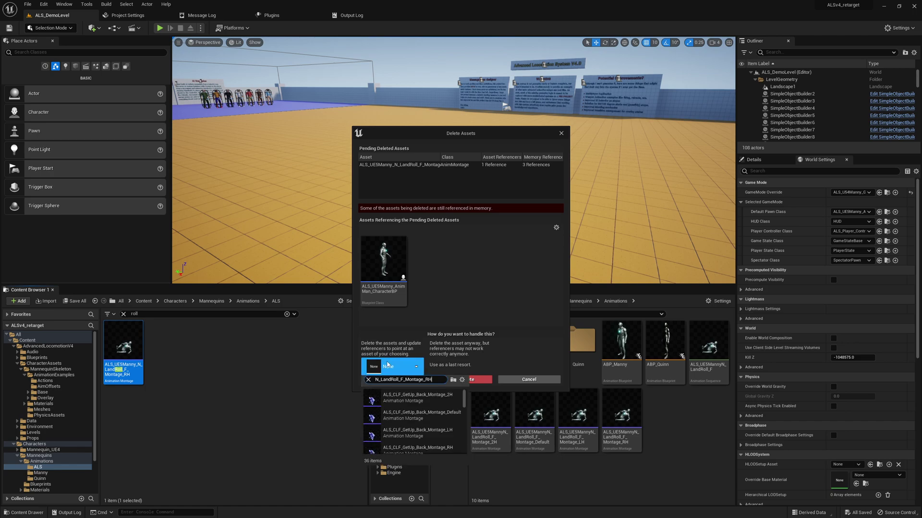
pyautogui.press('Home')
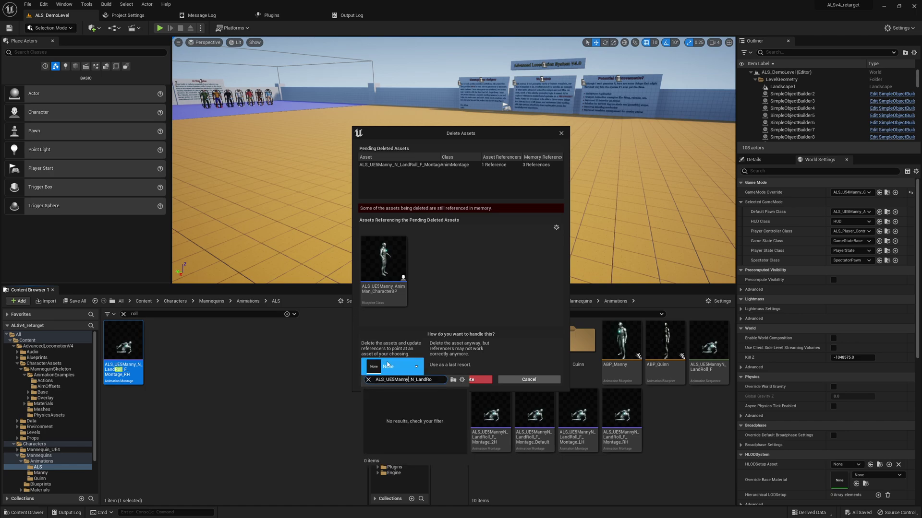
pyautogui.write('ALS_UE5Manny')
pyautogui.press('Delete')
pyautogui.click(406, 396)
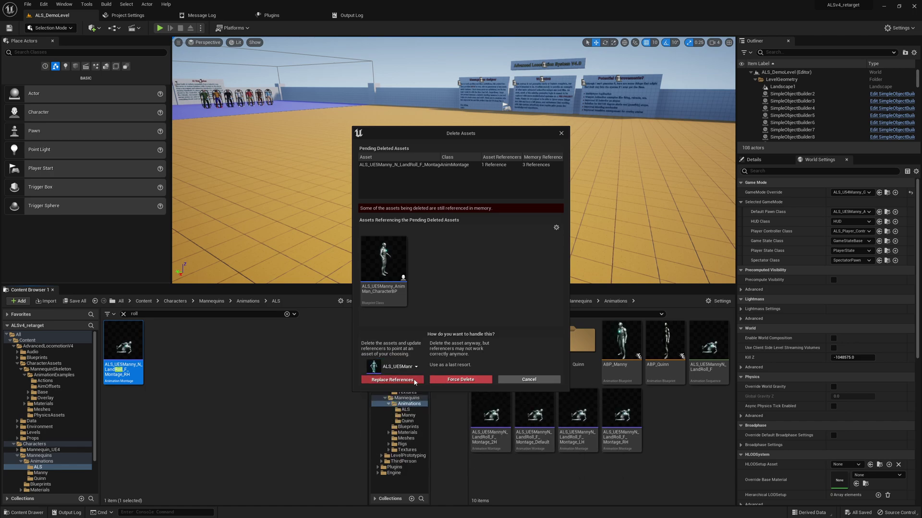
pyautogui.click(416, 380)
pyautogui.click(499, 287)
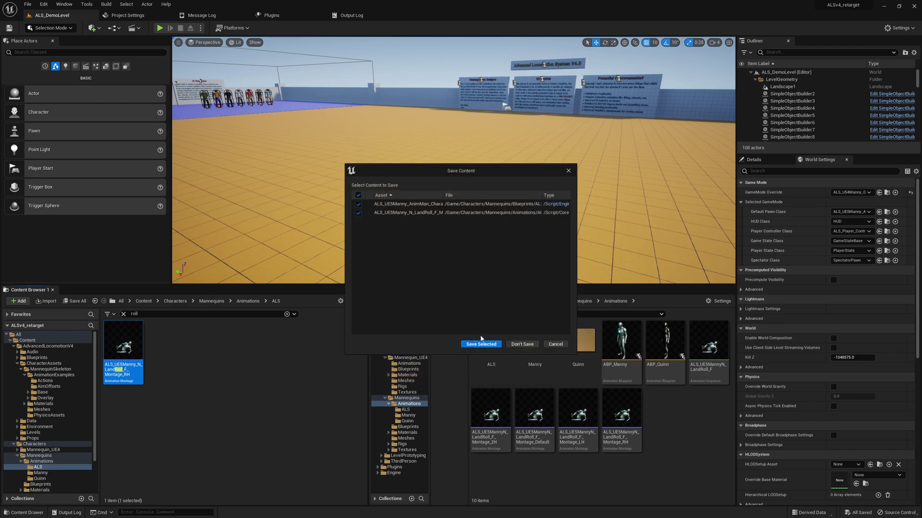
pyautogui.click(709, 355)
# Rename the LandRoll_F sequence and the 2H and Default montages to start with ALS_UE5Manny_N_
pyautogui.press('F2')
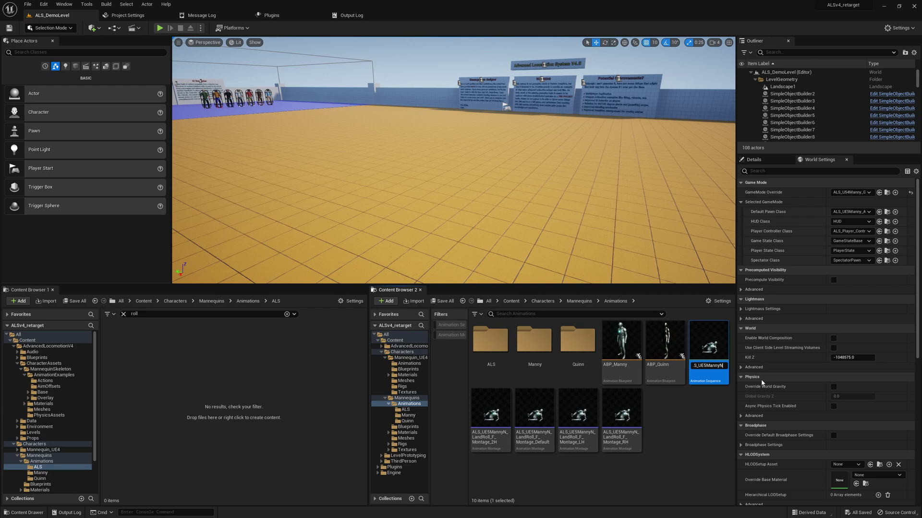
pyautogui.write('_')
pyautogui.press('Return')
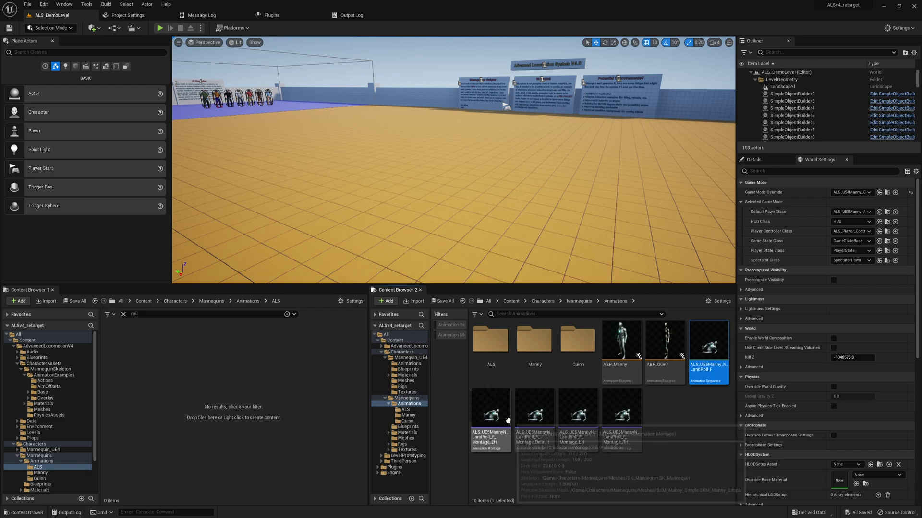
pyautogui.click(504, 418)
pyautogui.press('F2')
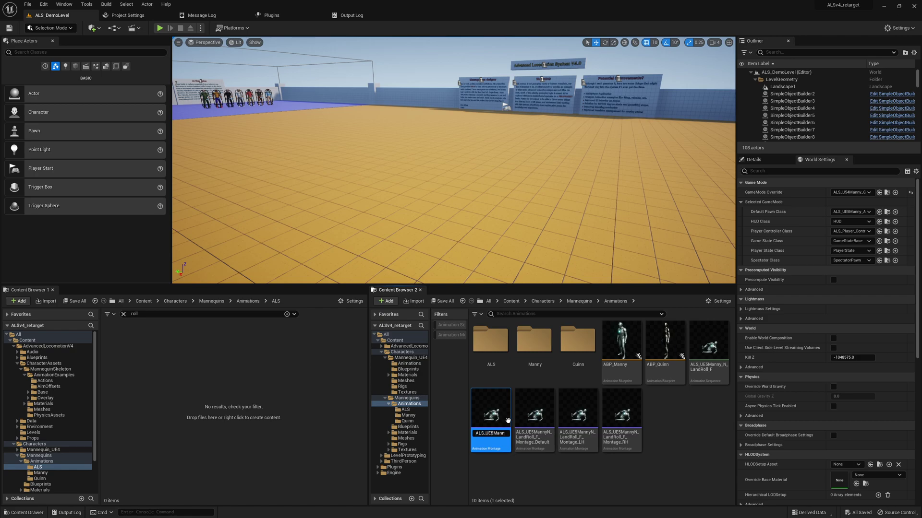
pyautogui.write('_')
pyautogui.press('Return')
pyautogui.click(535, 413)
pyautogui.press('F2')
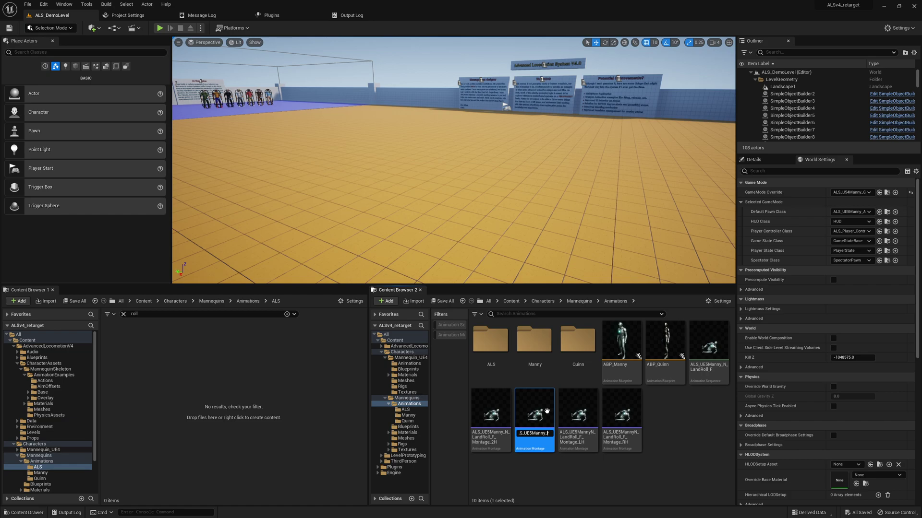
pyautogui.write('_')
pyautogui.press('Return')
# Add the underscore after Manny to the LH and RH montage names as well
pyautogui.click(579, 412)
pyautogui.press('F2')
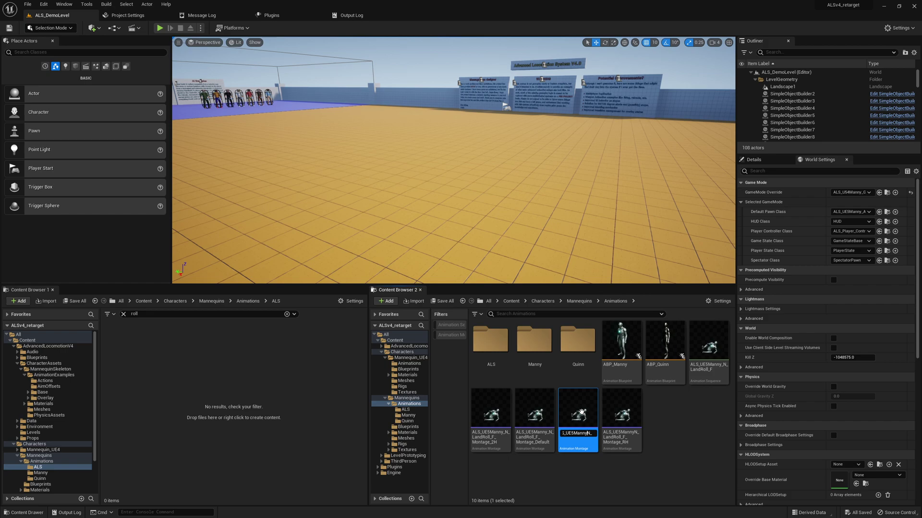
pyautogui.press('Return')
pyautogui.press('Right')
pyautogui.press('F2')
pyautogui.press('Home')
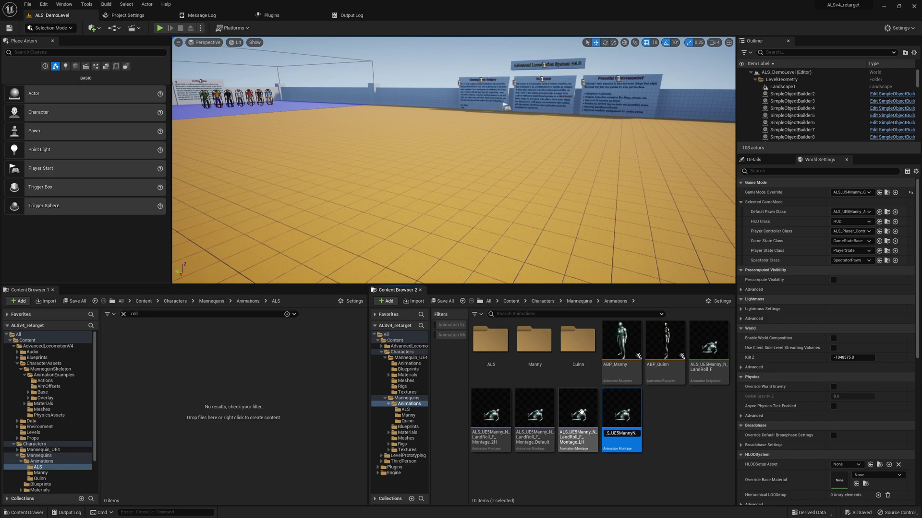
pyautogui.write('_')
pyautogui.press('Return')
pyautogui.click(709, 342)
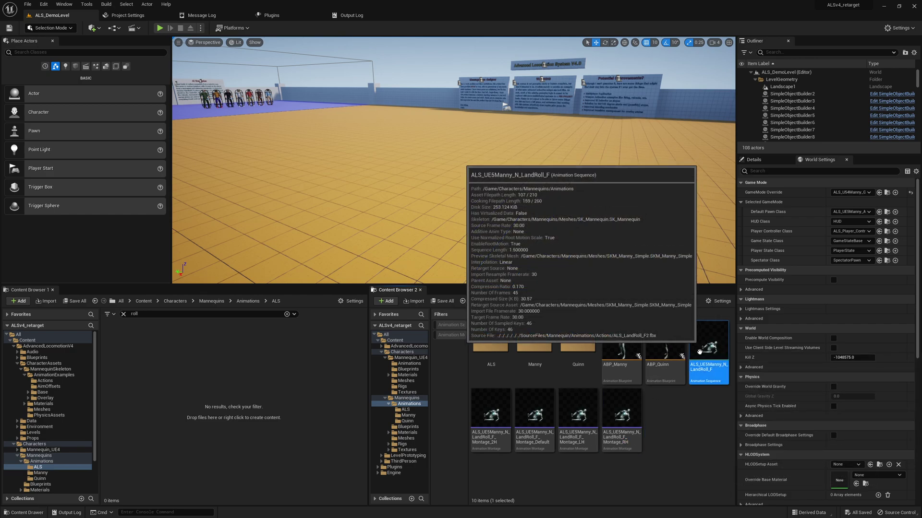
# Move the five ALS_UE5Manny_N_ LandRoll assets into the ALS animations folder
pyautogui.keyDown('shift'); pyautogui.click(623, 416); pyautogui.keyUp('shift')
pyautogui.moveTo(623, 415); pyautogui.dragTo(498, 342)
pyautogui.click(510, 355)
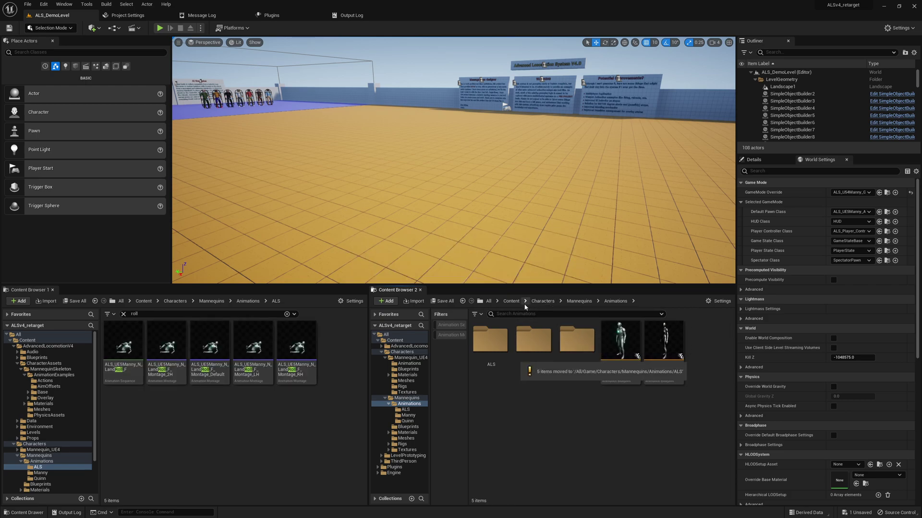
# Fix up redirectors in the Mannequins Animations folder, then reopen it
pyautogui.click(580, 301)
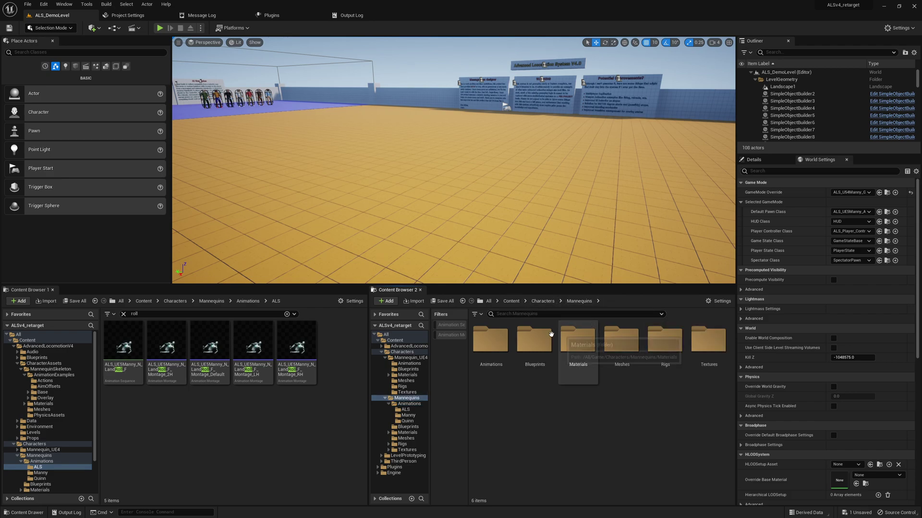
pyautogui.rightClick(494, 350)
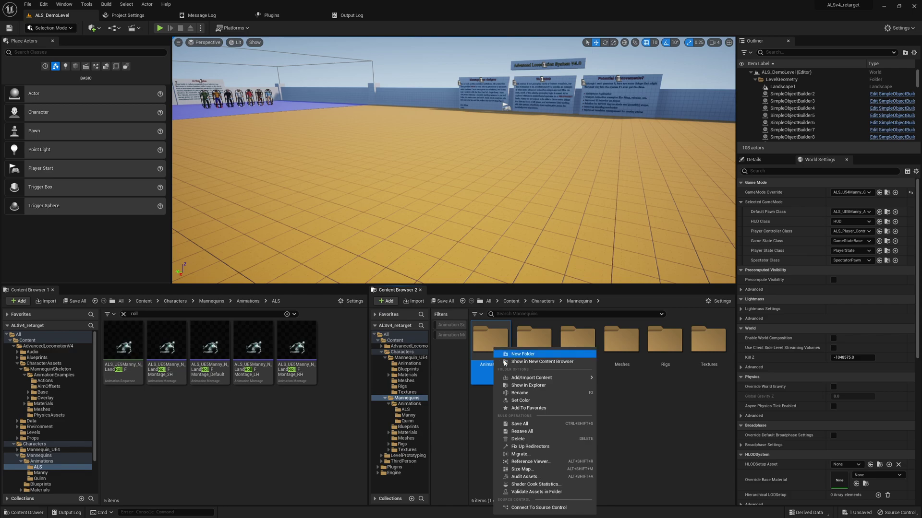
pyautogui.click(542, 447)
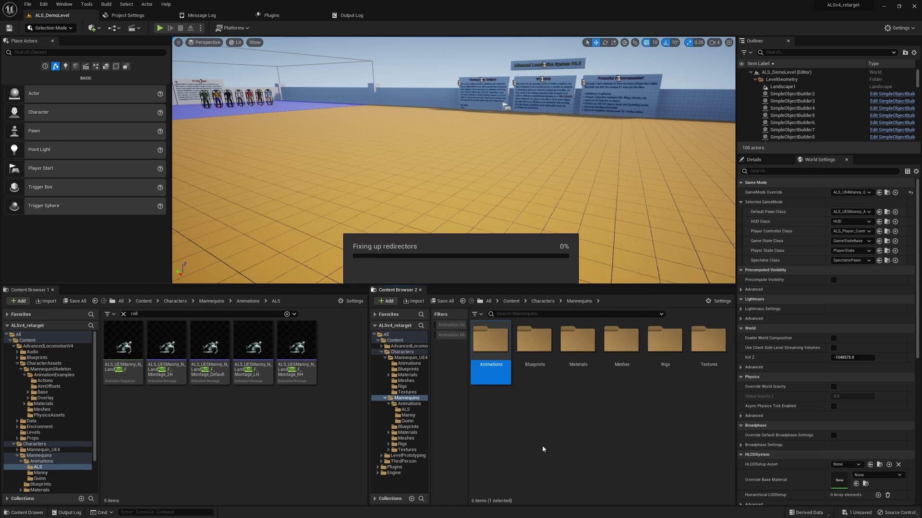
pyautogui.doubleClick(488, 343)
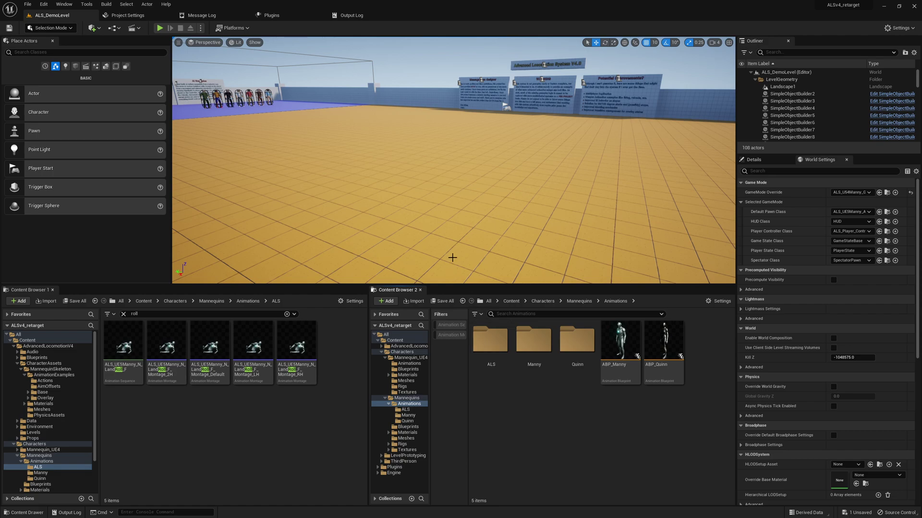
# Play-test ALS_DemoLevel, running the retargeted Manny forward and rolling repeatedly, then stop the session
pyautogui.hotkey('alt', 'p')
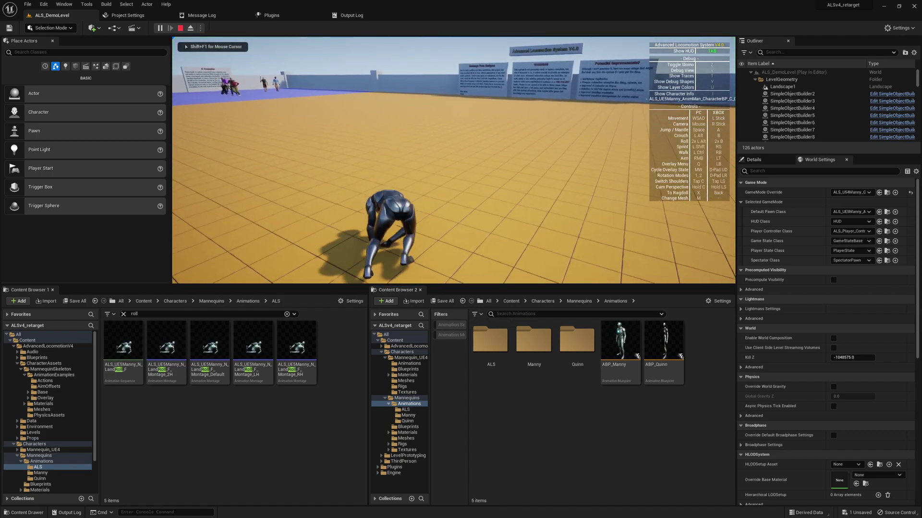
pyautogui.press('w')
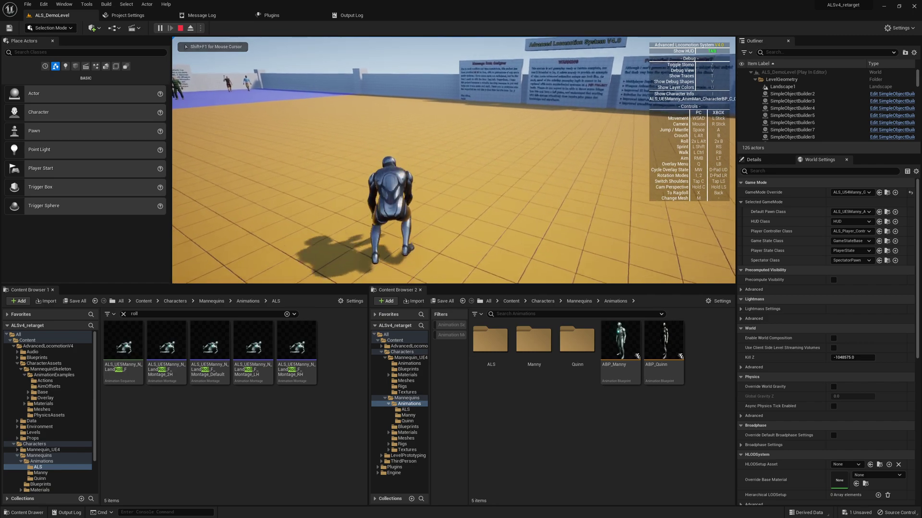
pyautogui.press('alt')
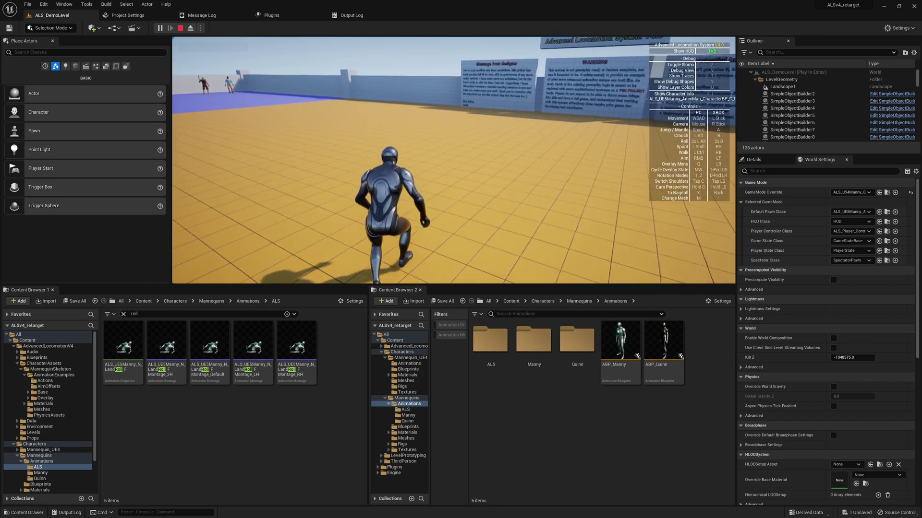
pyautogui.press('alt')
pyautogui.press('alt')
pyautogui.press('alt')
pyautogui.press('alt')
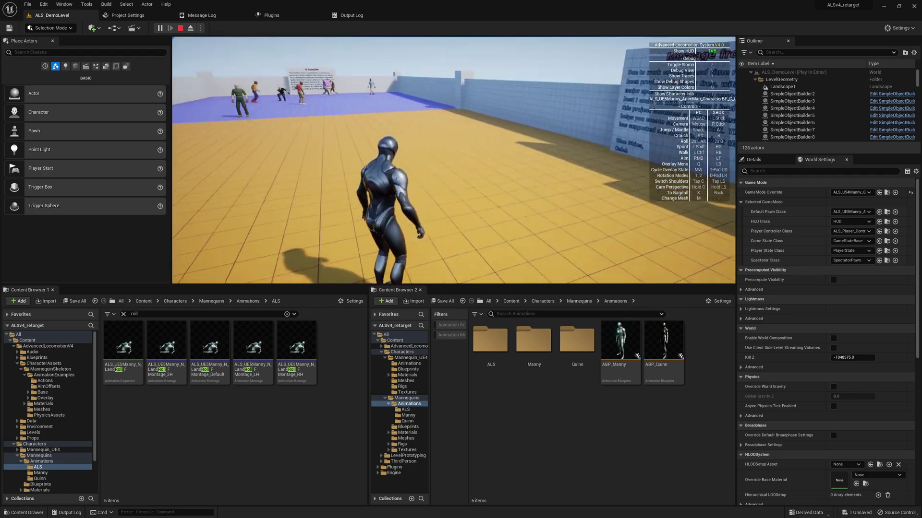
pyautogui.press('alt')
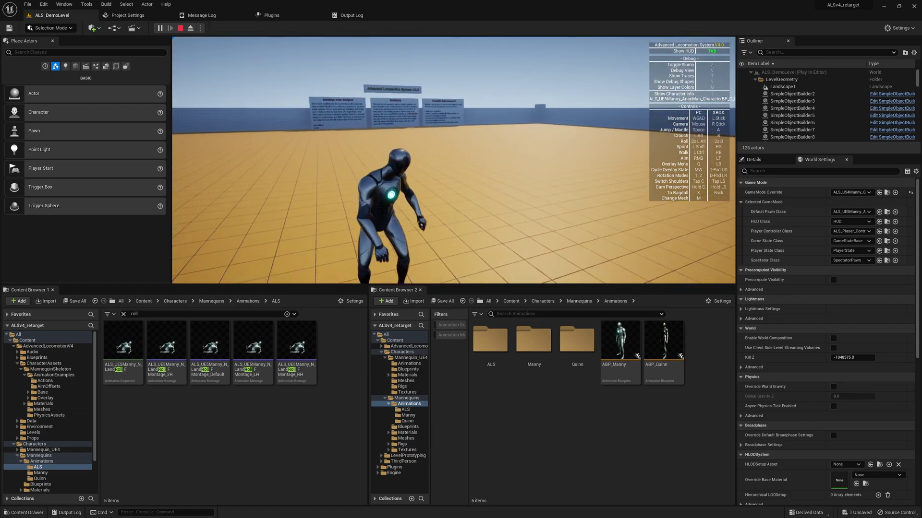
pyautogui.press('w')
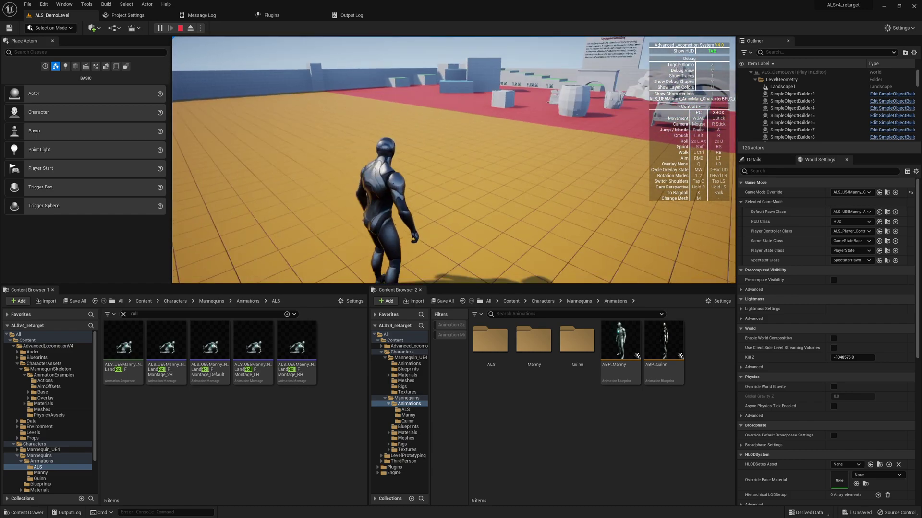
pyautogui.press('Alt_L')
pyautogui.press('Alt_L')
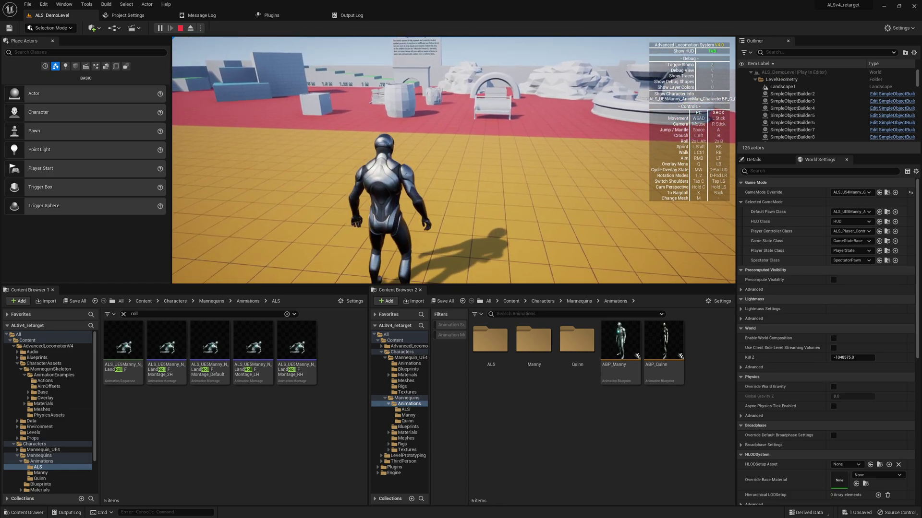
pyautogui.press('Escape')
# Enable Force Root Lock on ALS_UE5Manny_N_LandRoll_F and save the animation
pyautogui.click(42, 16)
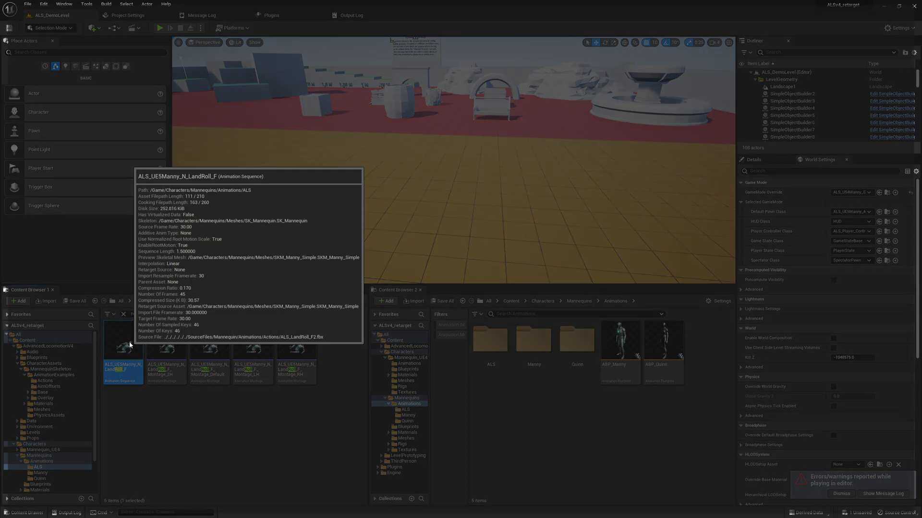
pyautogui.doubleClick(124, 342)
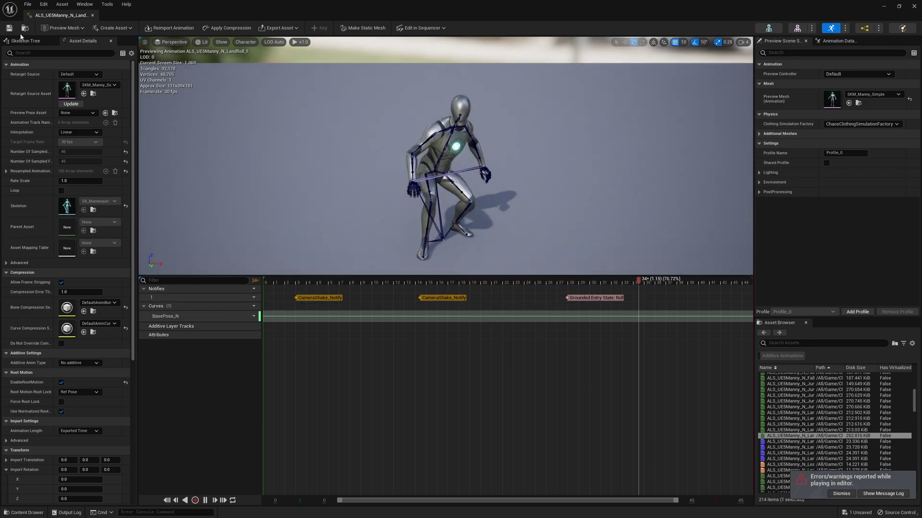
pyautogui.click(48, 53)
pyautogui.write('root')
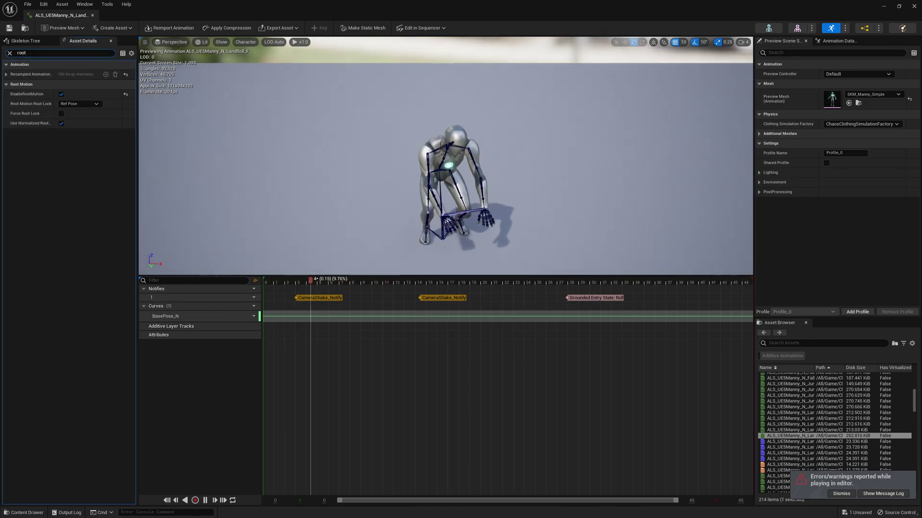
pyautogui.click(61, 113)
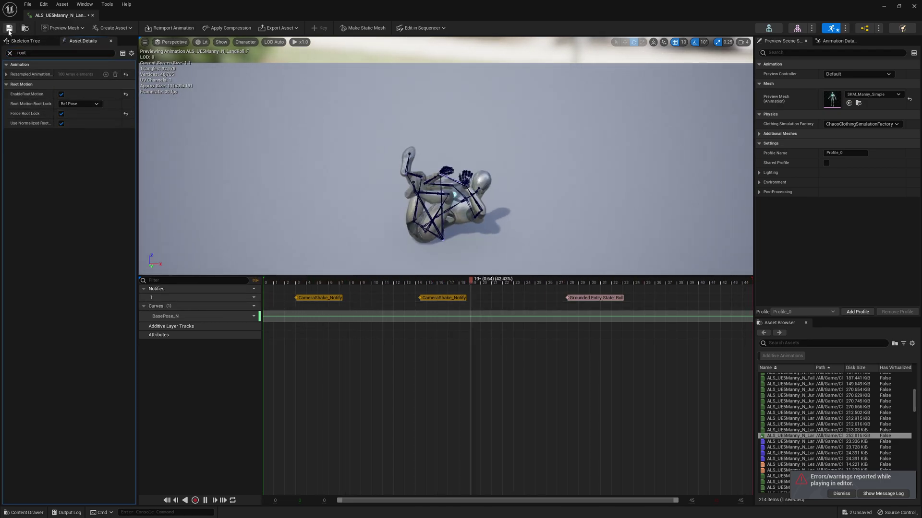
pyautogui.click(9, 28)
pyautogui.moveTo(70, 16); pyautogui.dragTo(388, 17)
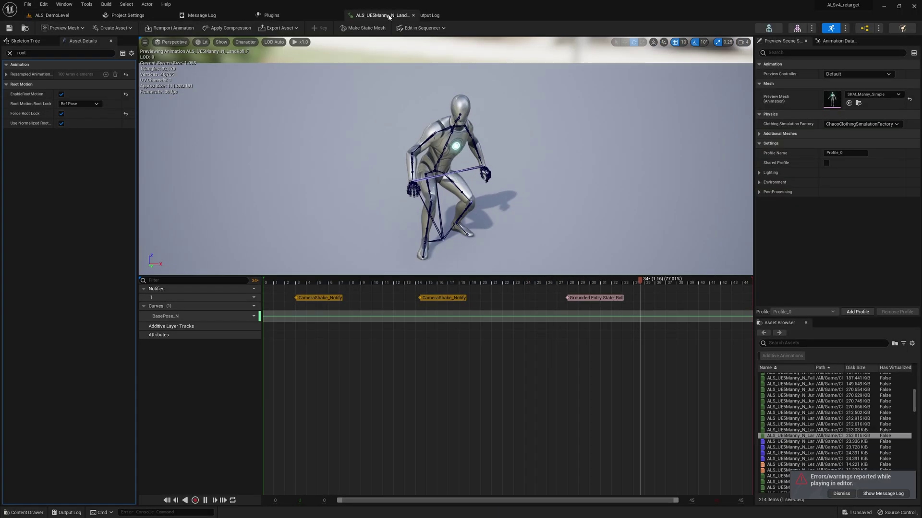
# Play-test ALS_DemoLevel again: run, roll through the gaps, jump and roll, toggle ragdoll
pyautogui.click(67, 16)
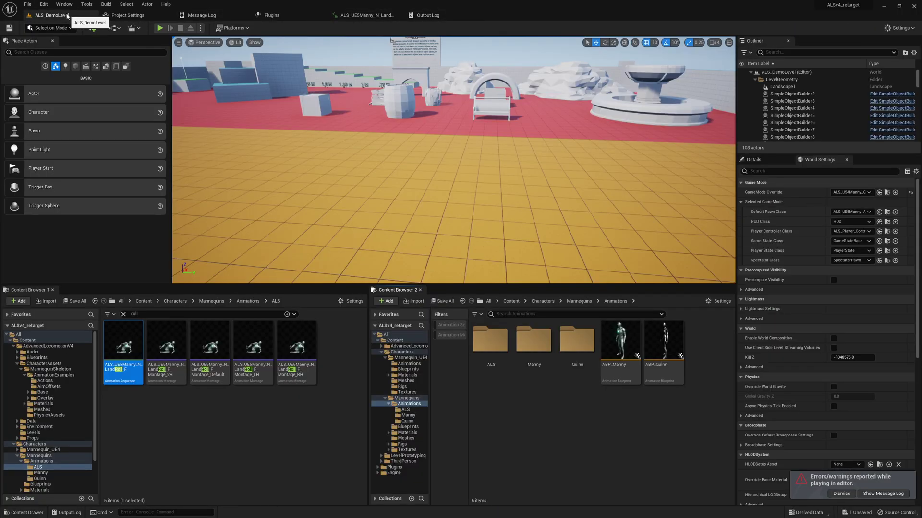
pyautogui.hotkey('alt', 'p')
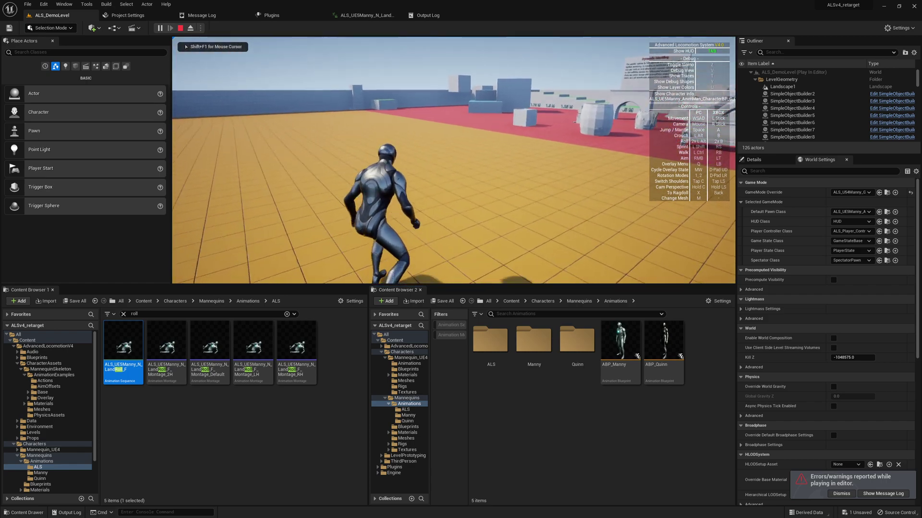
pyautogui.press('w')
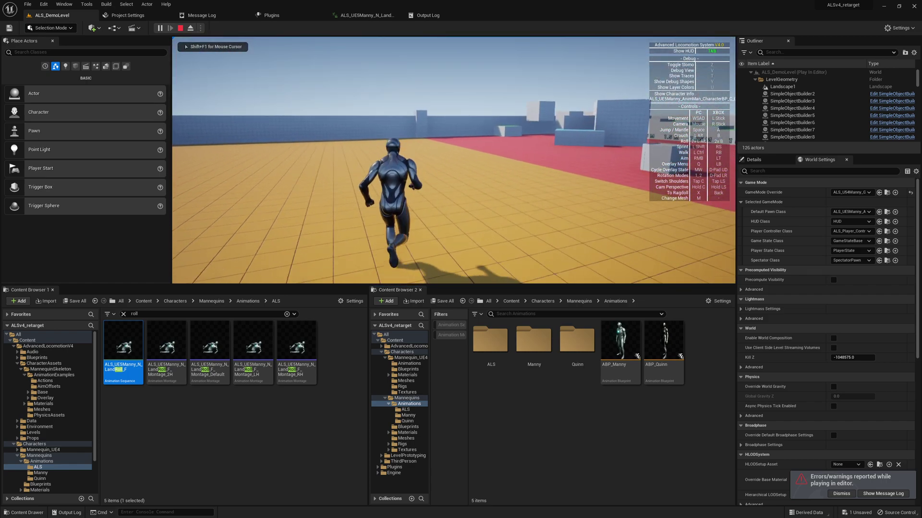
pyautogui.press('alt')
pyautogui.press('alt')
pyautogui.press('w')
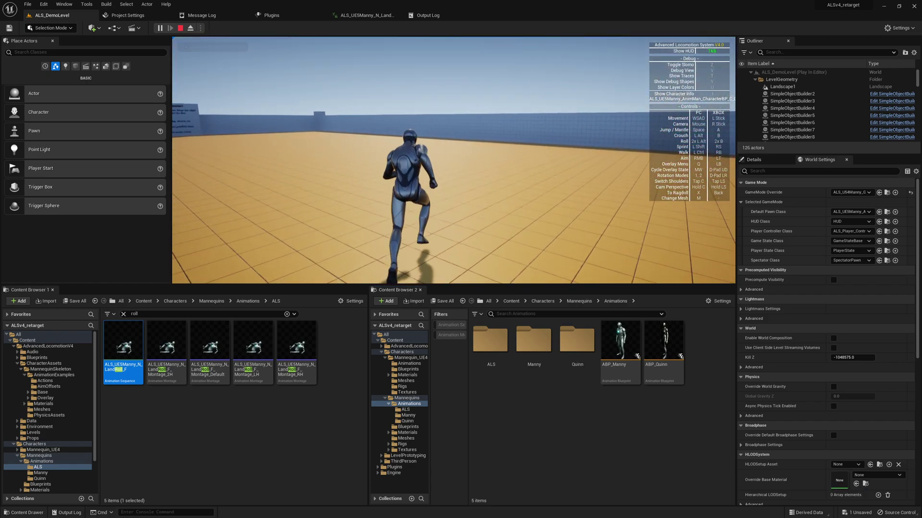
pyautogui.press('alt')
pyautogui.press('alt')
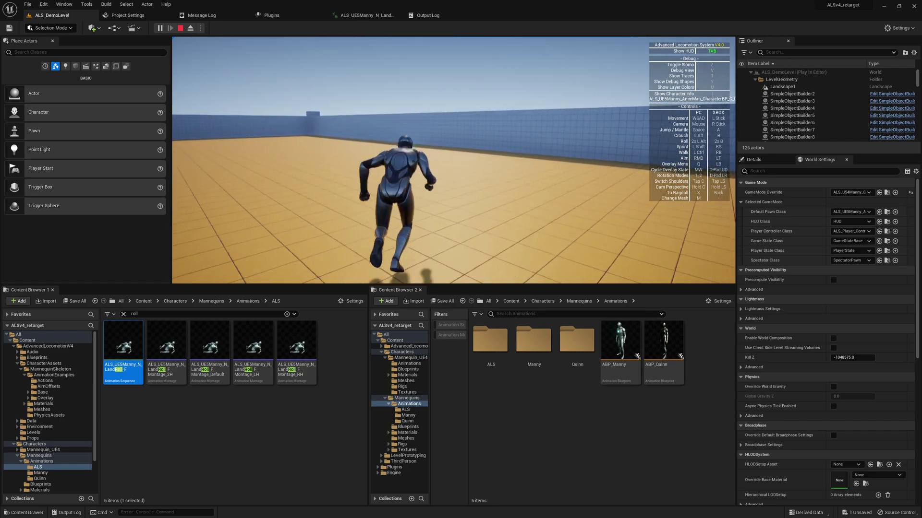
pyautogui.press('alt')
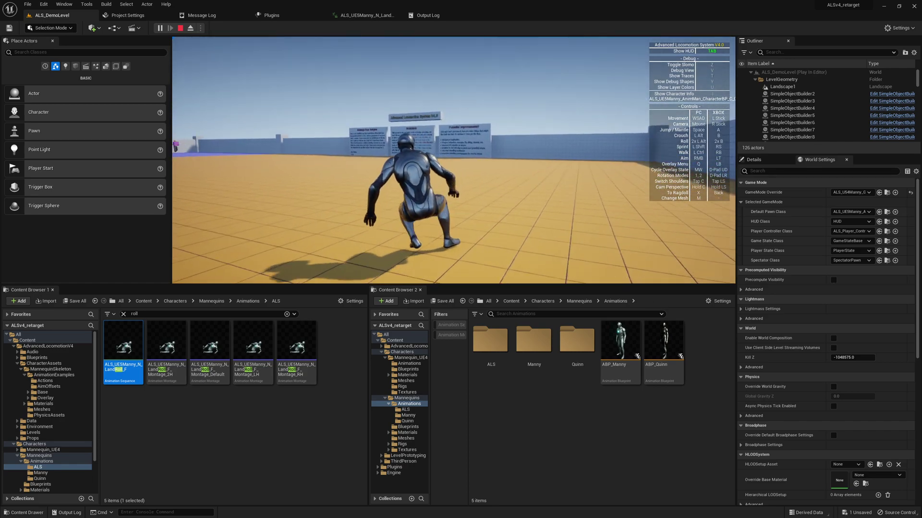
pyautogui.press('space')
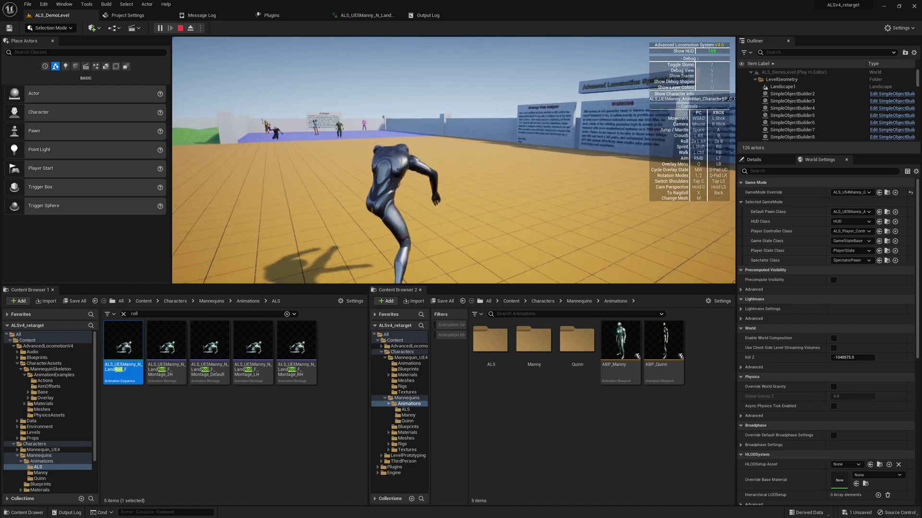
pyautogui.press('alt')
pyautogui.press('x')
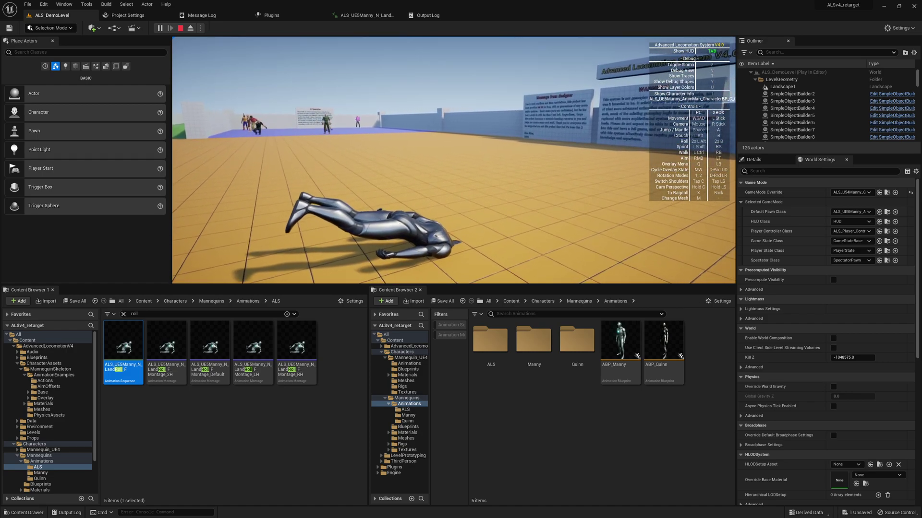
pyautogui.press('x')
pyautogui.press('Escape')
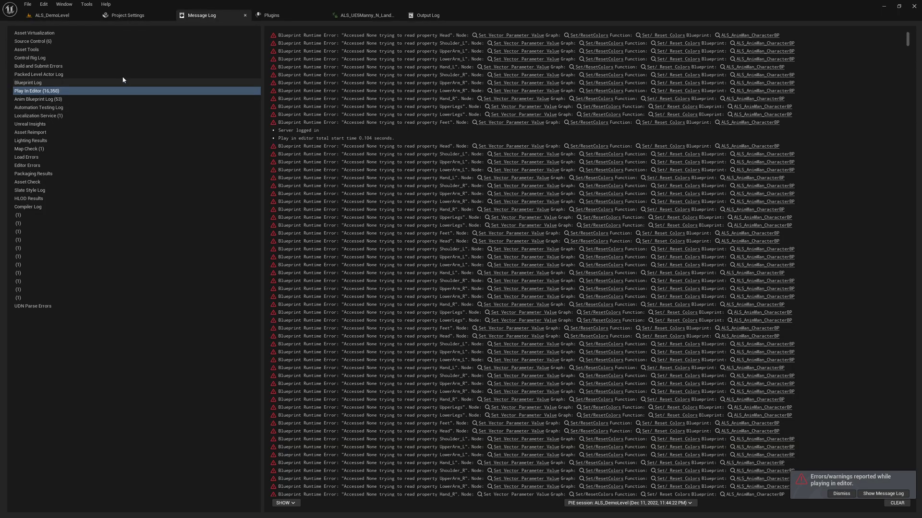
pyautogui.click(59, 19)
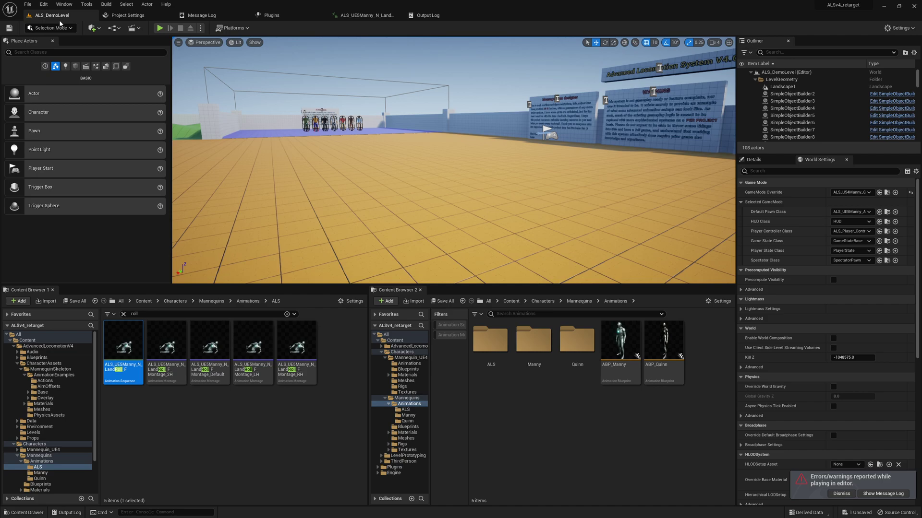
pyautogui.hotkey('alt', 'p')
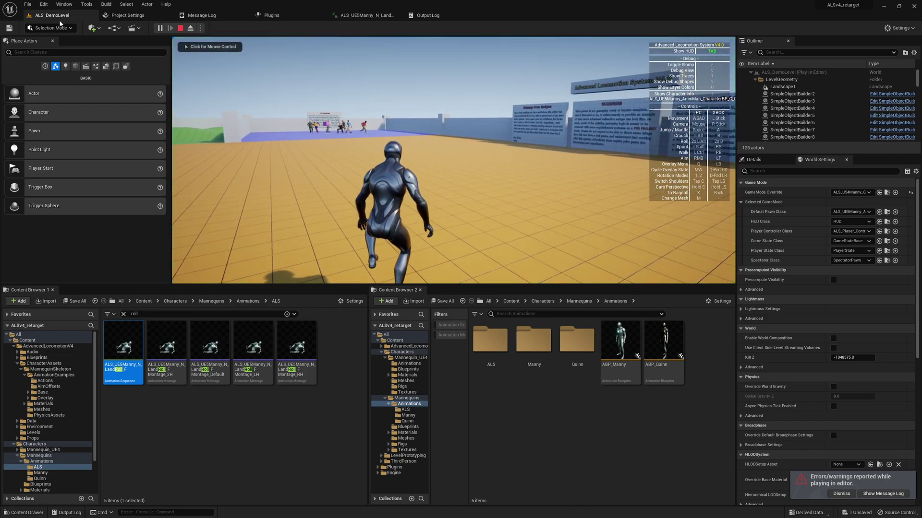
pyautogui.click(365, 158)
pyautogui.press('q')
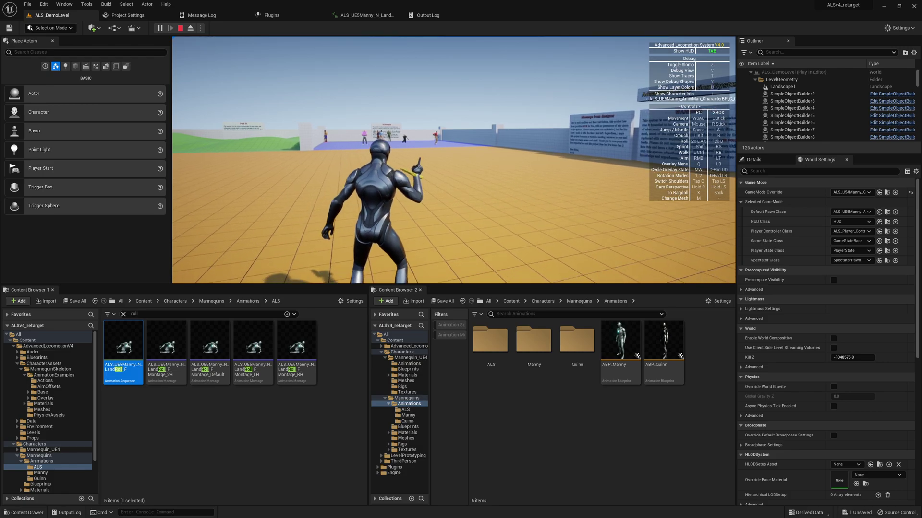
pyautogui.press('Escape')
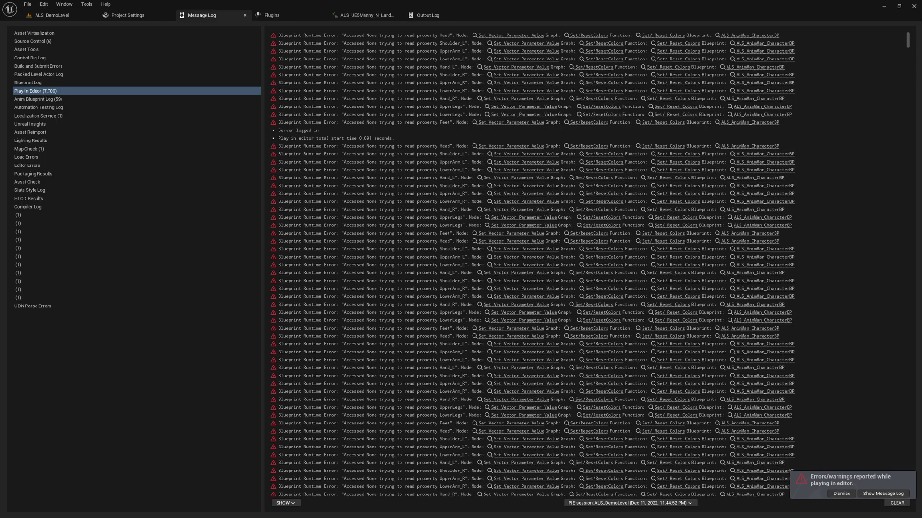